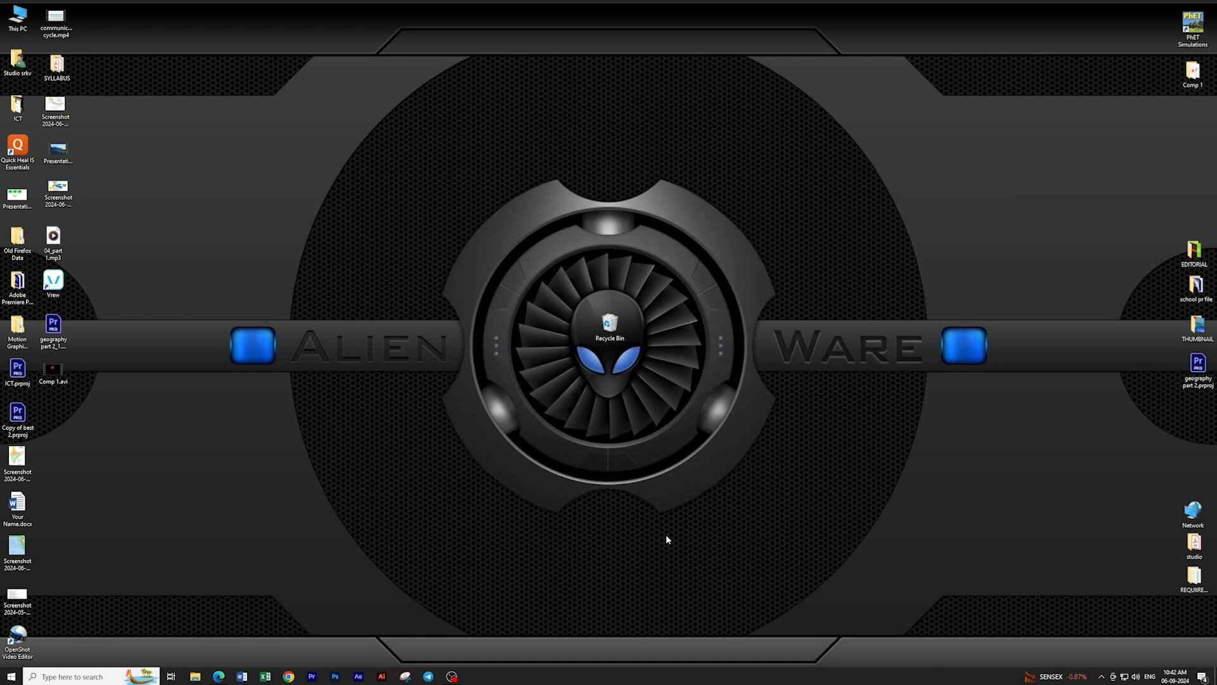
Switch to YouTube in the browser and choose to go live, opening the YouTube Studio live streaming page.
left_click(451, 676)
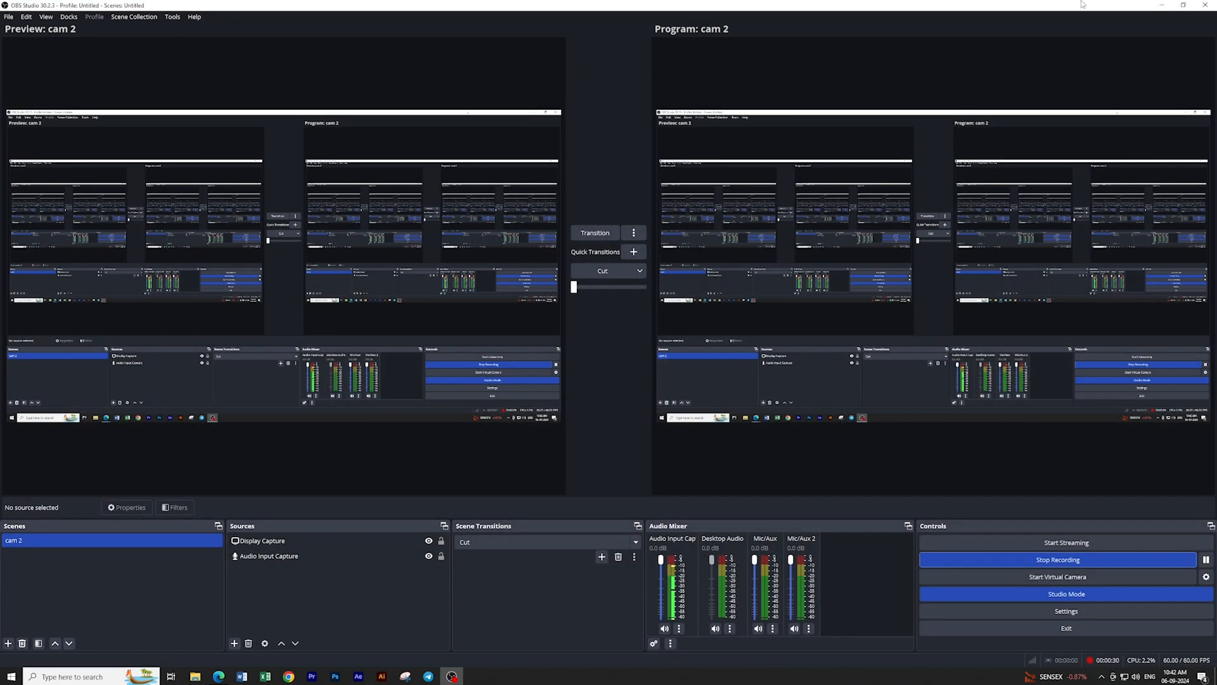
left_click(1166, 5)
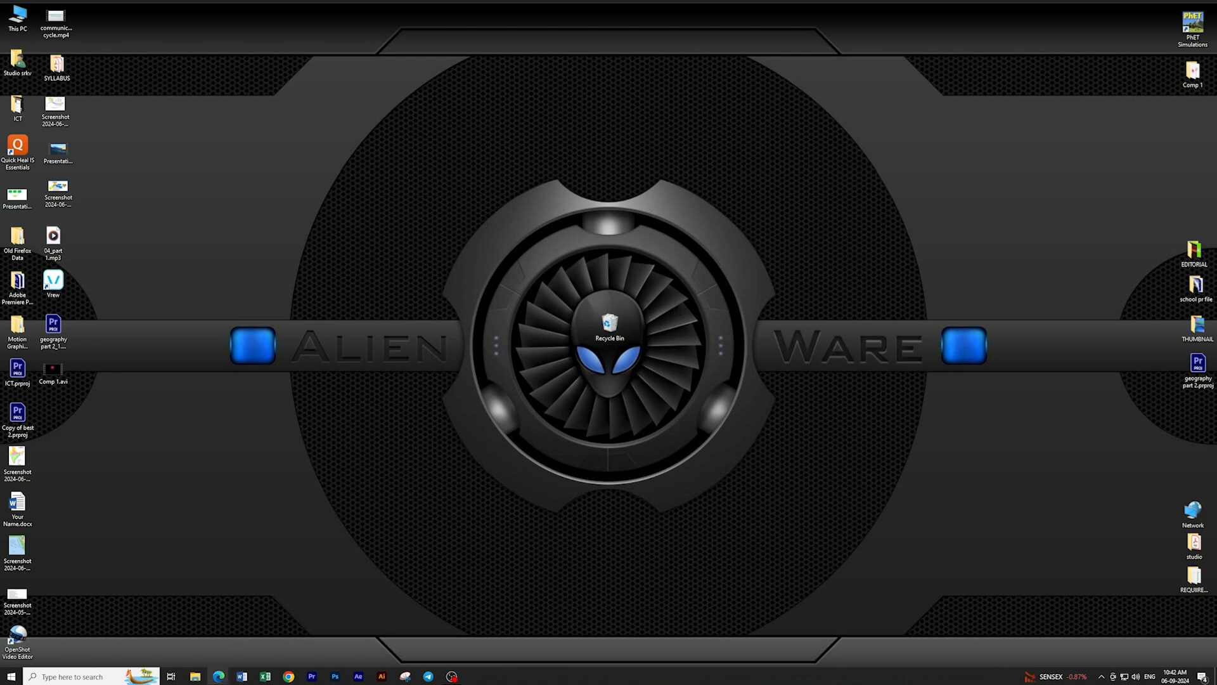
left_click(238, 659)
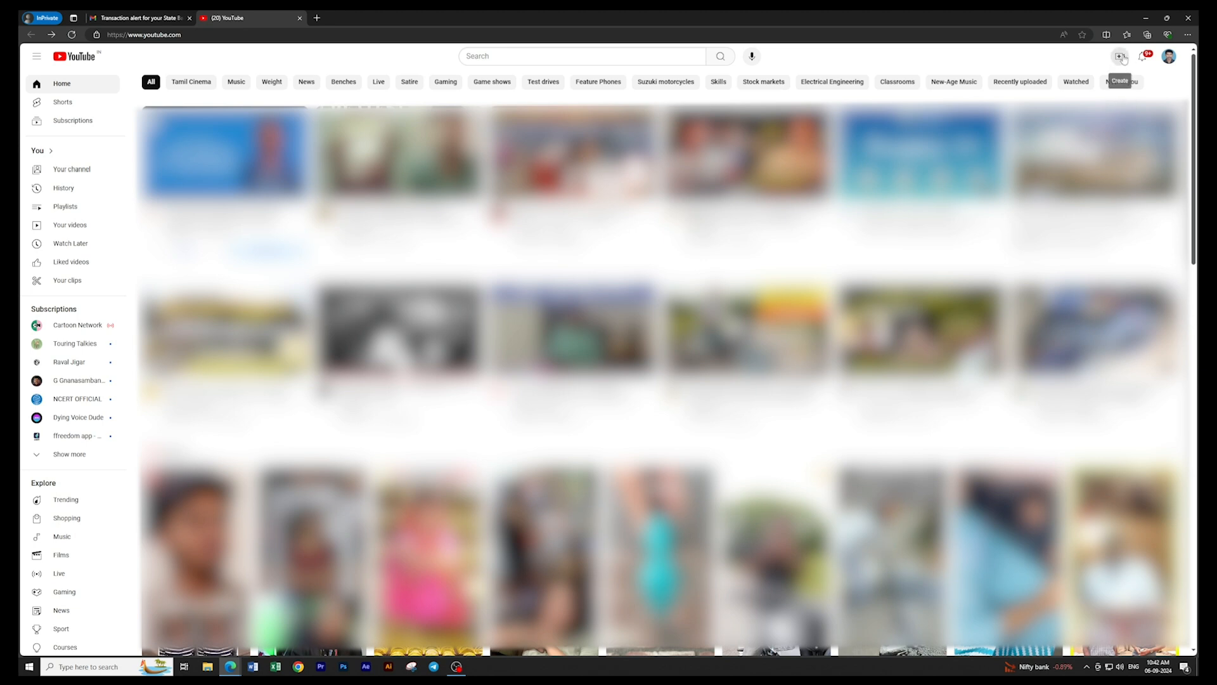
left_click(1123, 57)
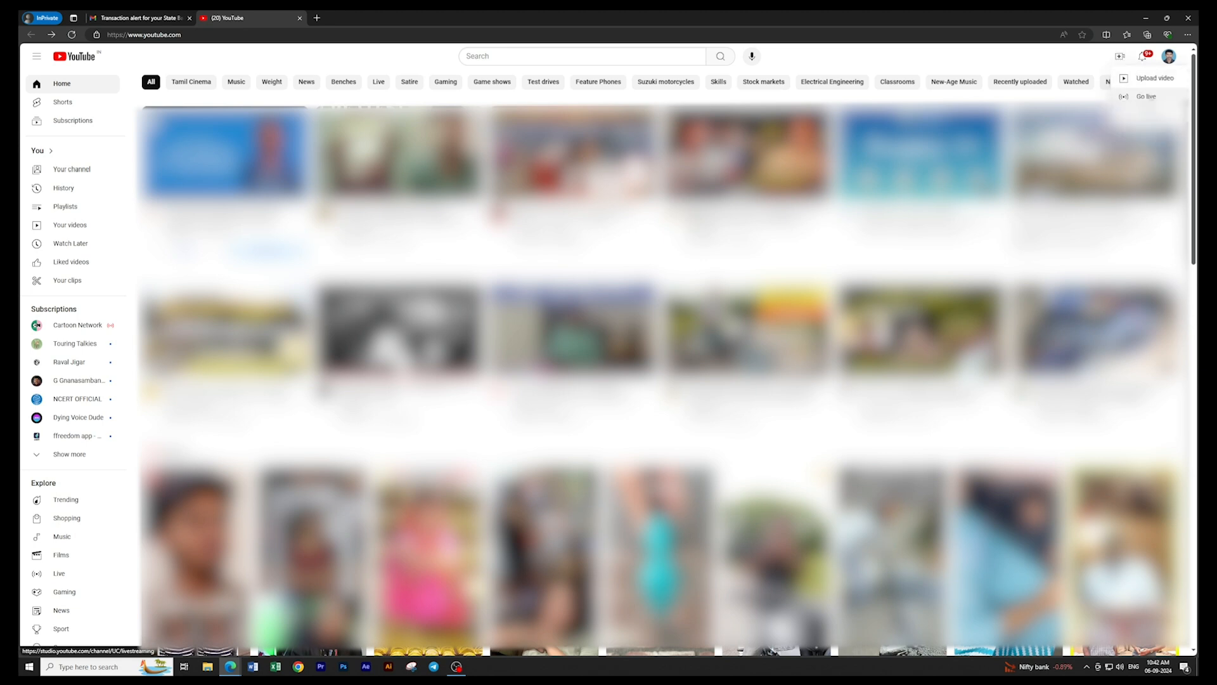
left_click(1146, 96)
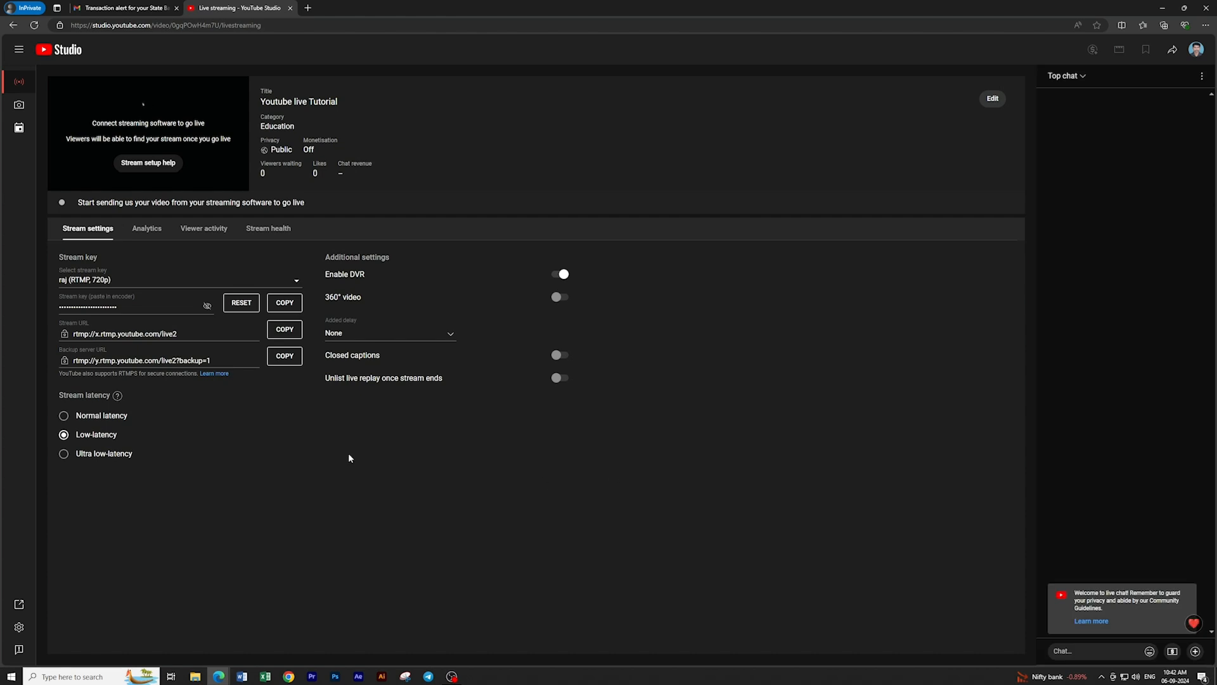
Open the live stream's settings for editing and add the stream to the MDC playlist.
left_click(992, 99)
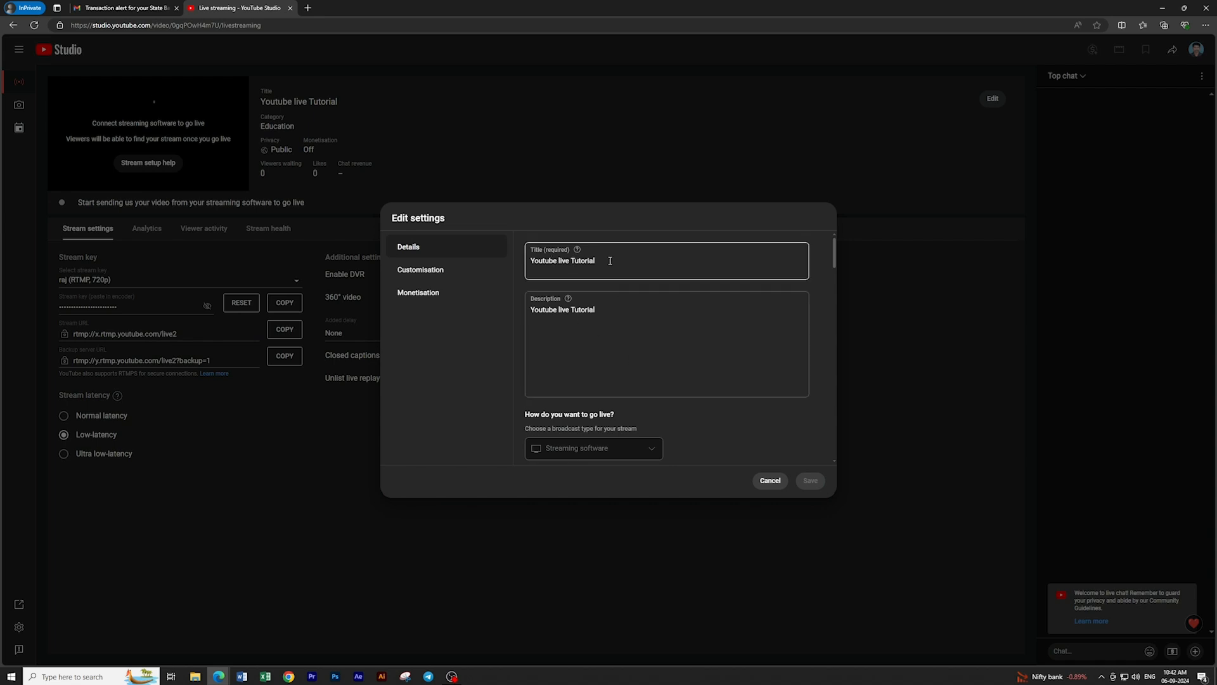
scroll(599, 320, "down", 3)
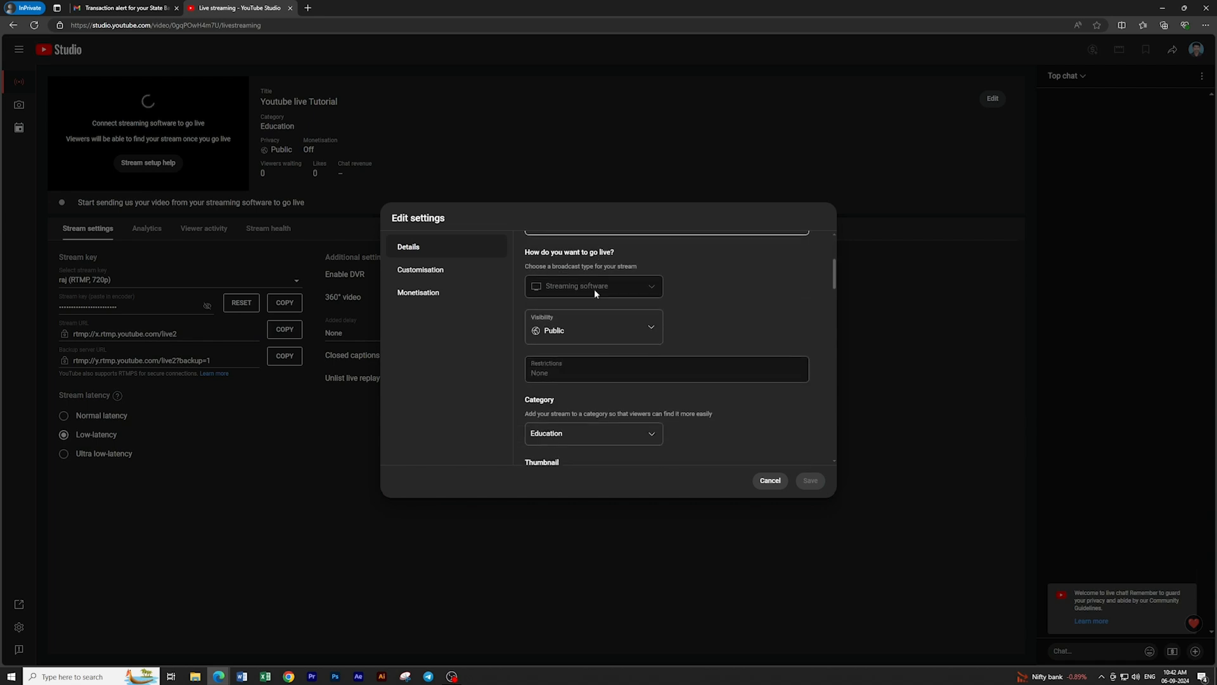
scroll(594, 294, "down", 1)
scroll(587, 303, "down", 3)
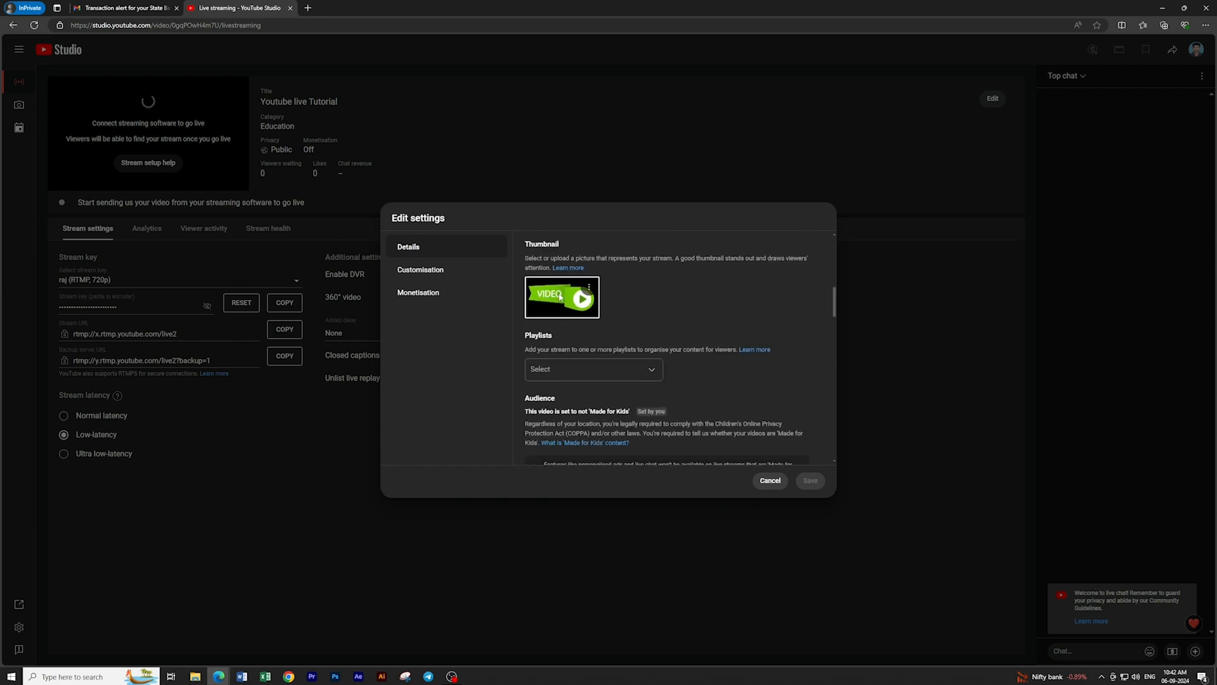
left_click(618, 374)
left_click(557, 405)
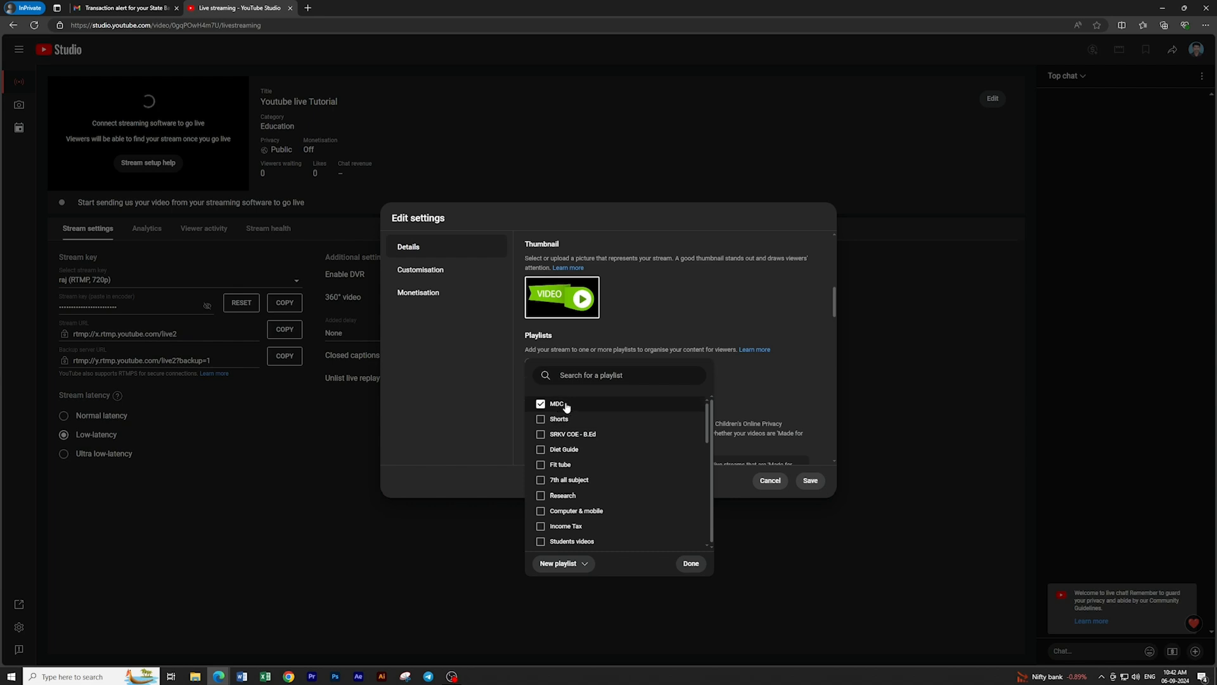
left_click(691, 563)
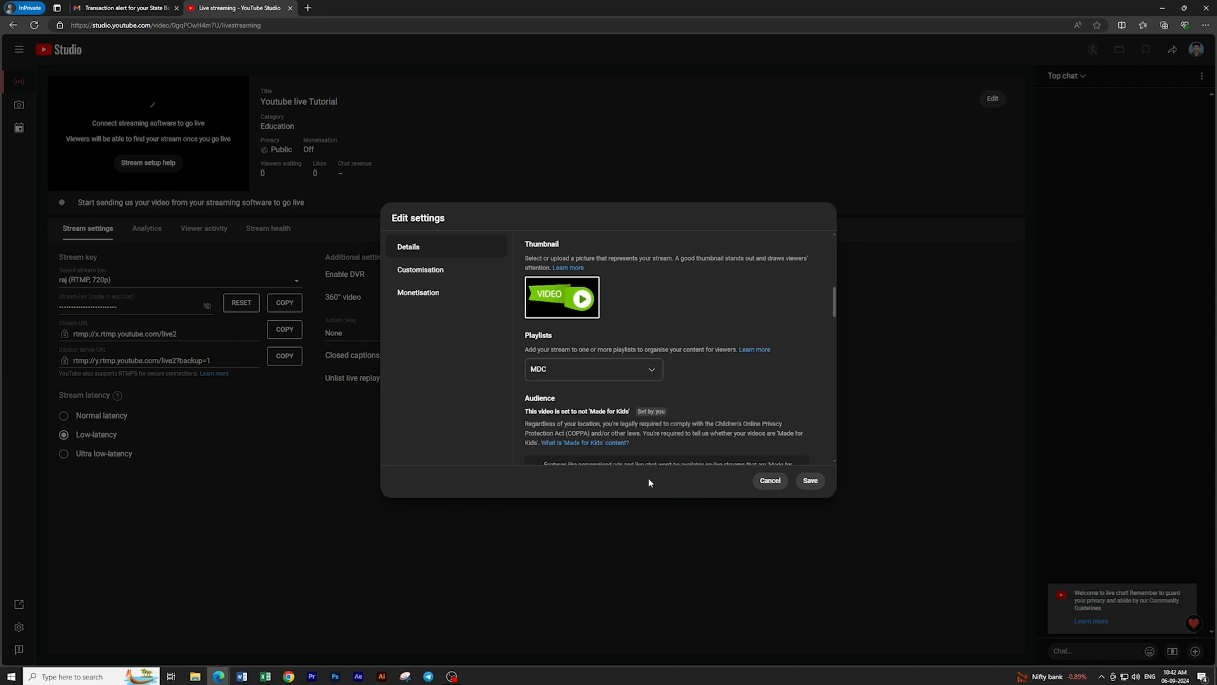
Review the stream's customisation, monetisation and remaining detail settings, and save the edited settings.
left_click(469, 276)
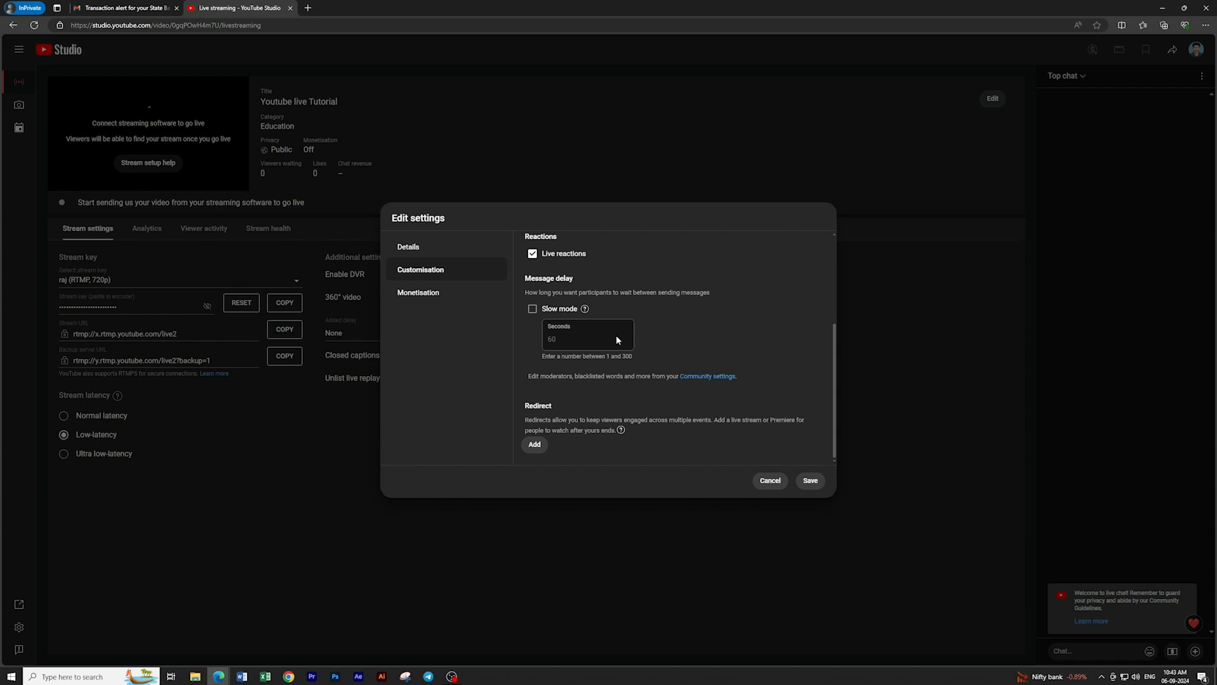
left_click(409, 292)
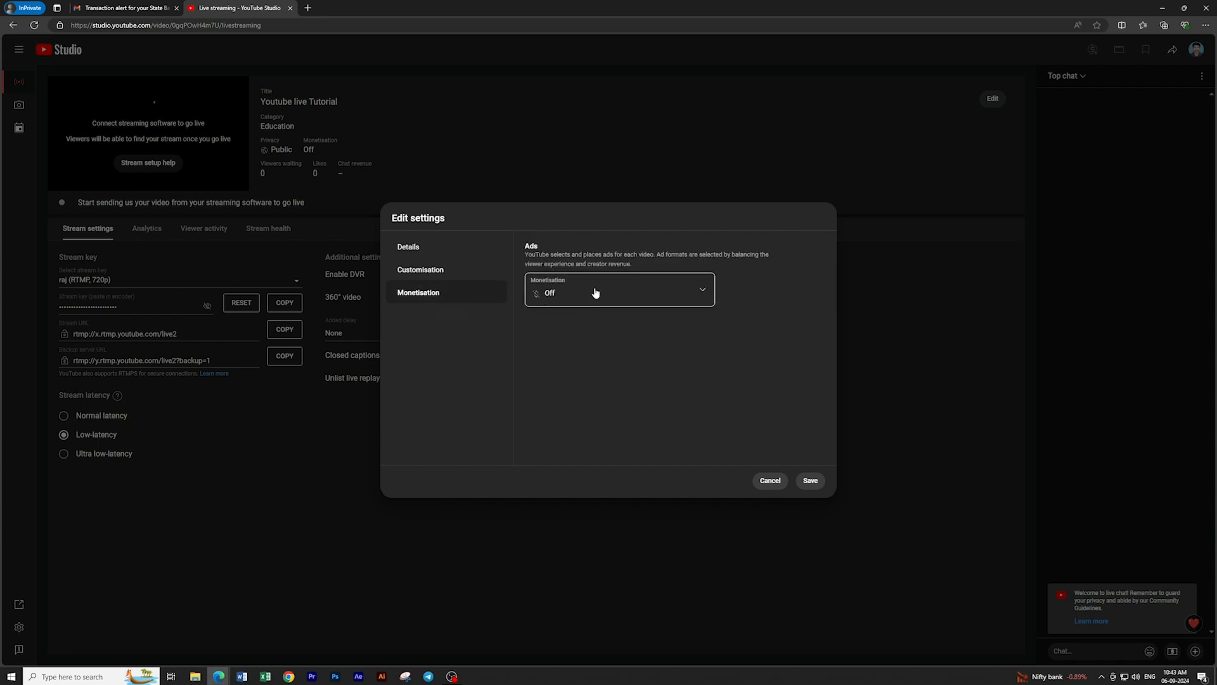
left_click(454, 247)
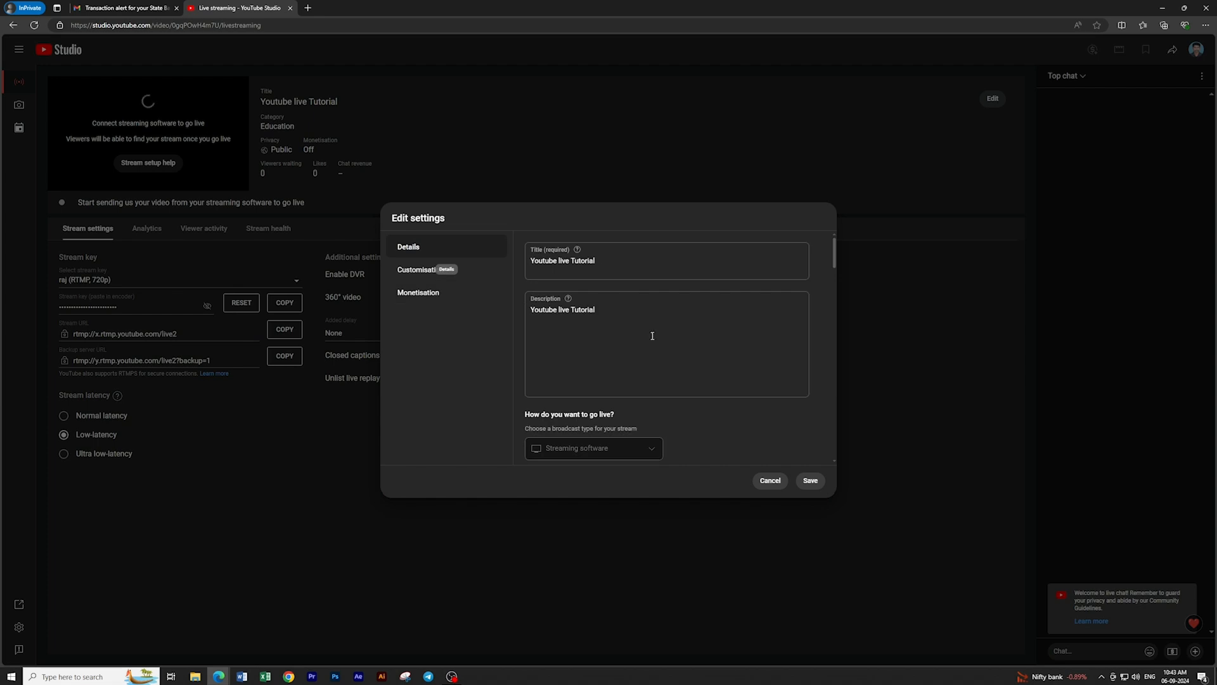
scroll(656, 336, "down", 2)
scroll(659, 340, "down", 5)
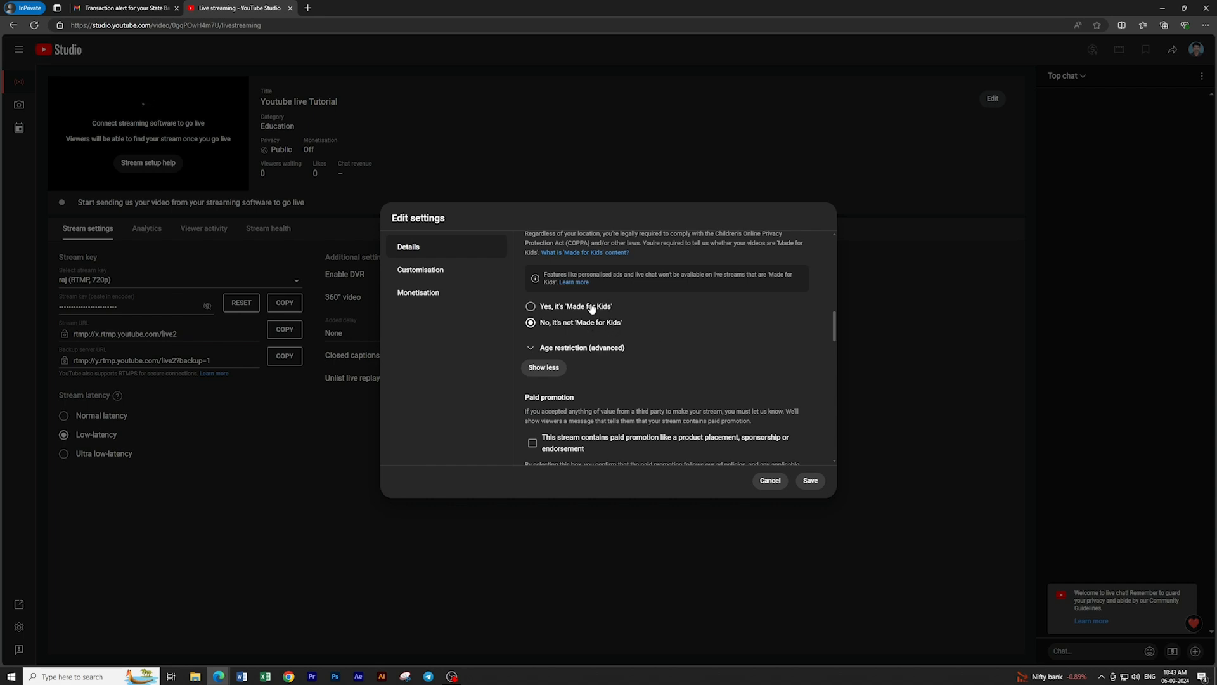
scroll(648, 326, "down", 3)
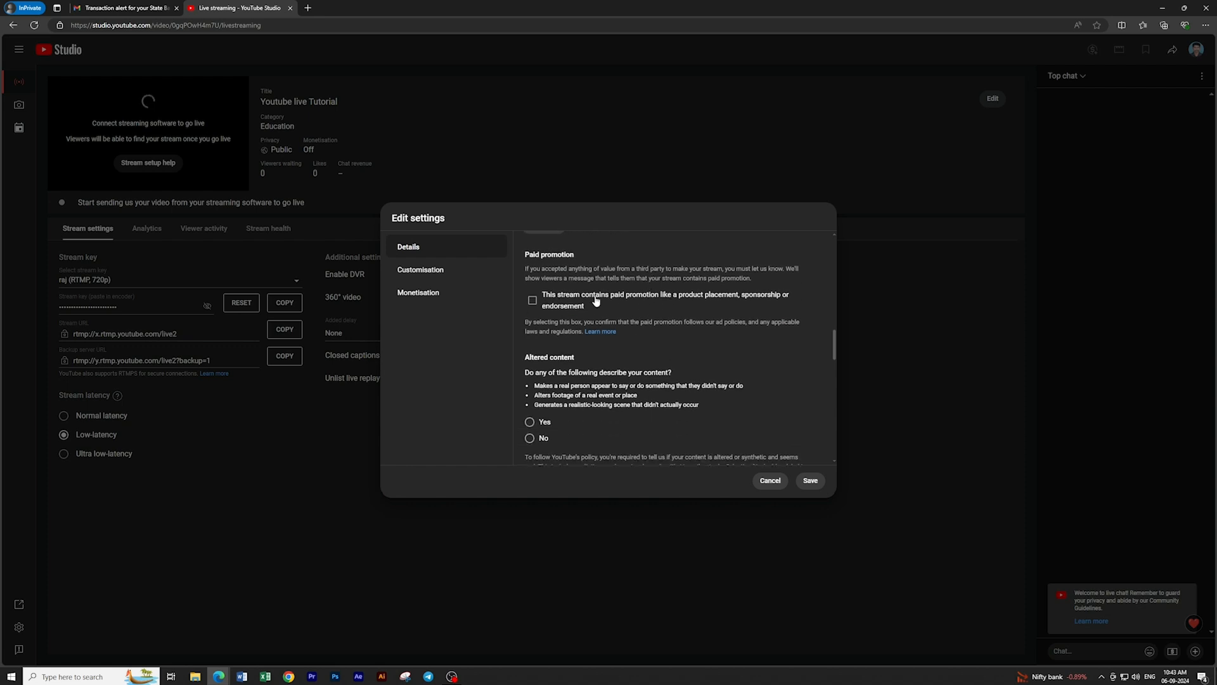
scroll(663, 309, "down", 2)
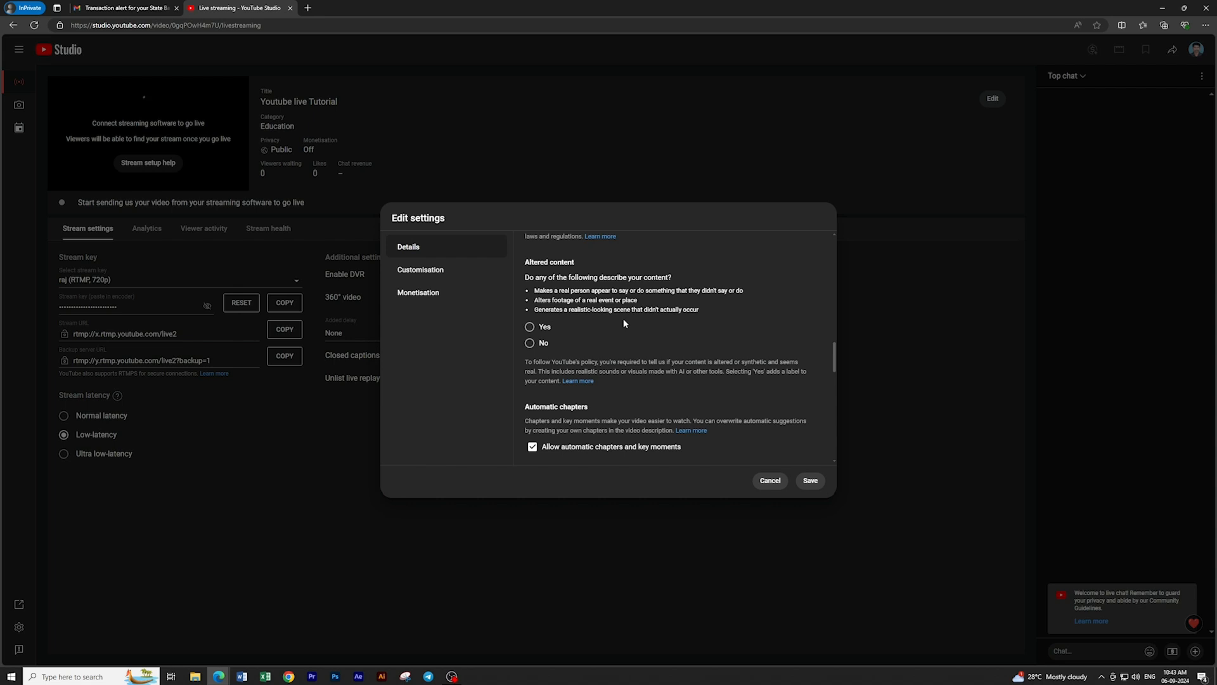
scroll(624, 324, "down", 2)
scroll(638, 267, "down", 6)
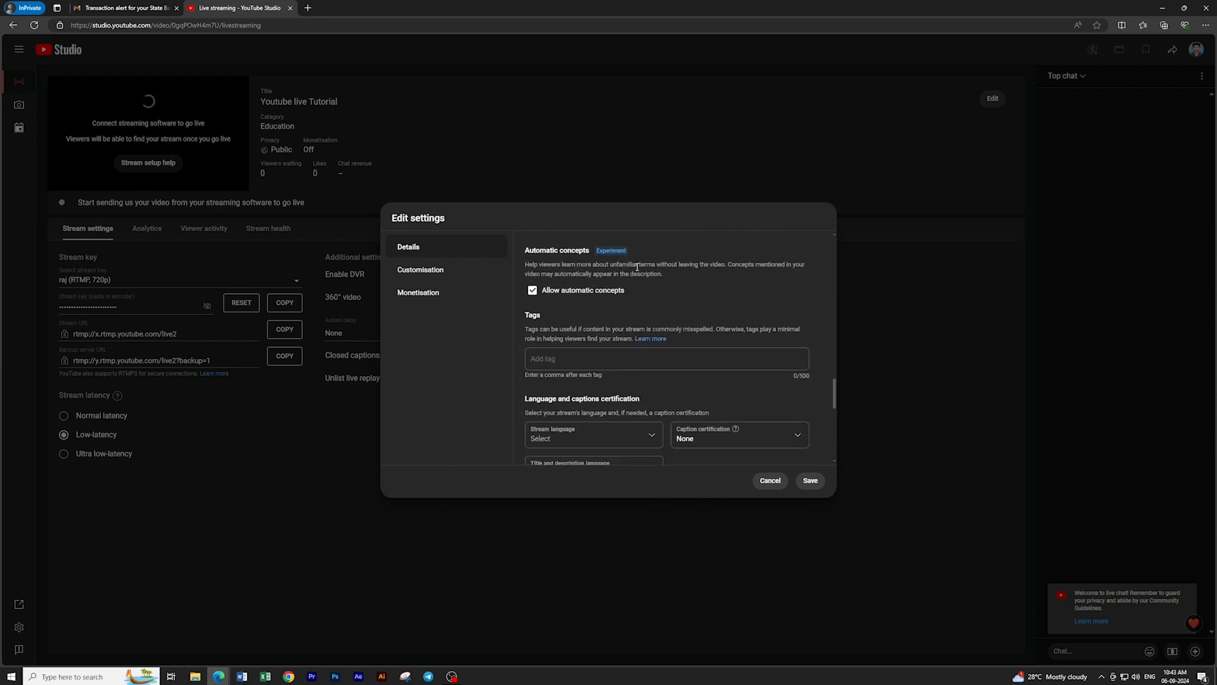
left_click(811, 482)
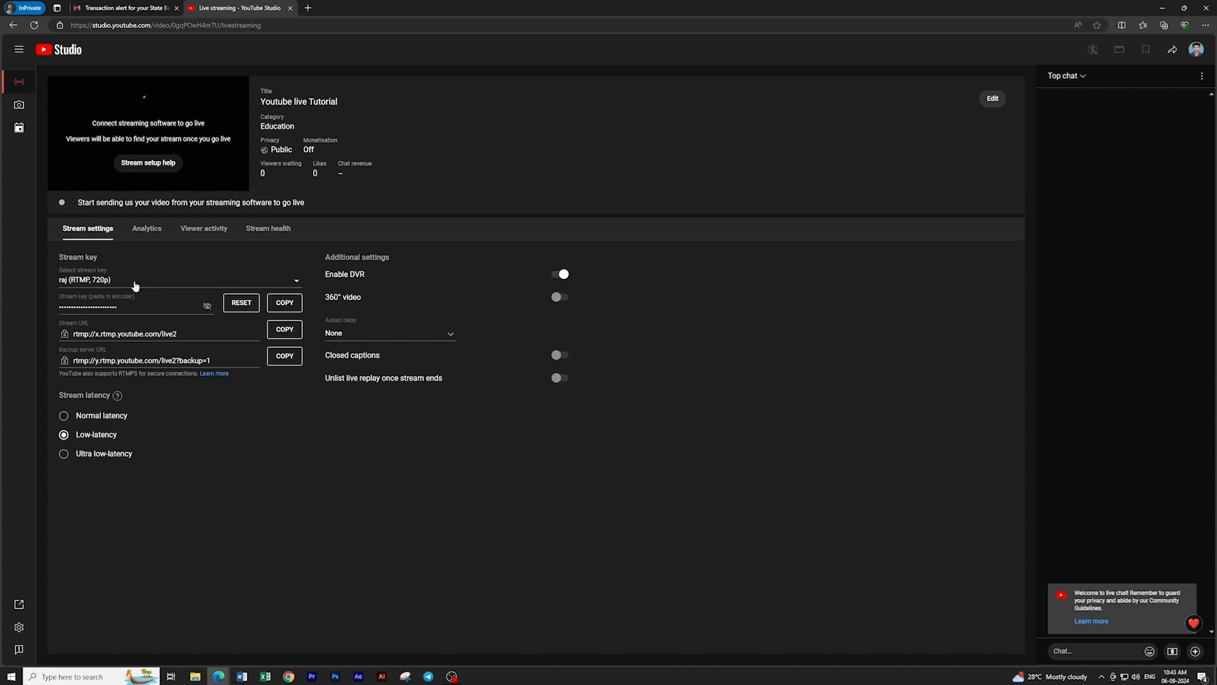
Switch to OBS Studio and examine the source types that can be added to the cam 2 scene.
left_click(452, 676)
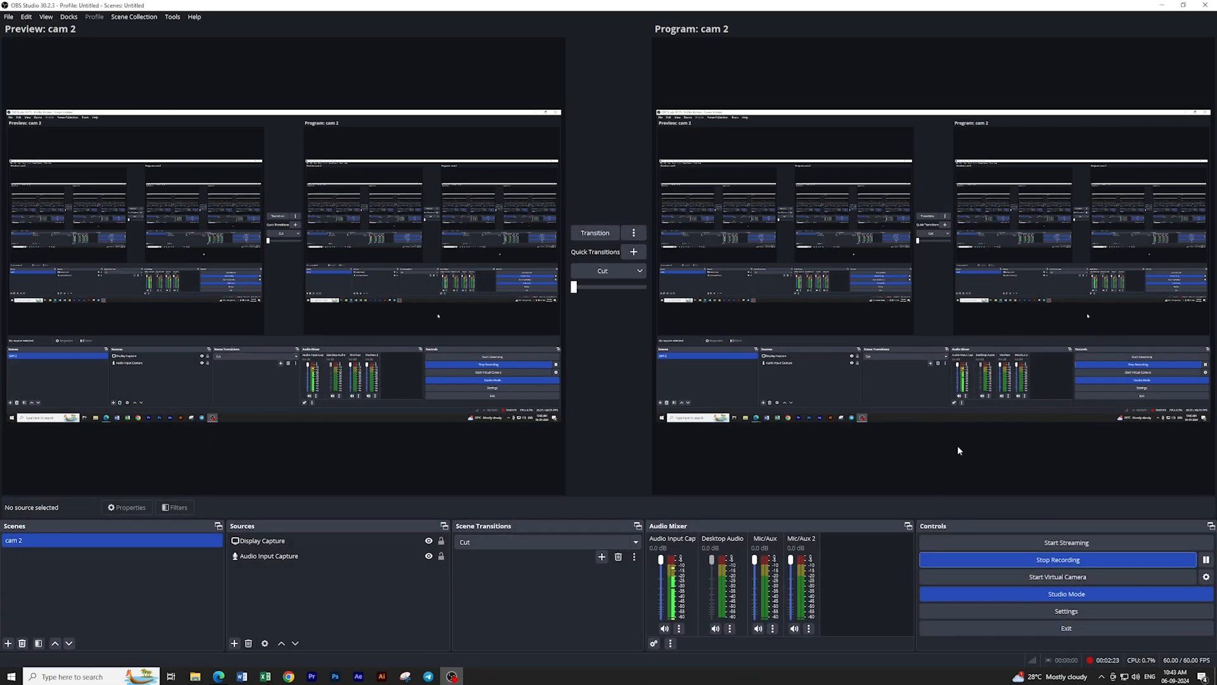
left_click(235, 643)
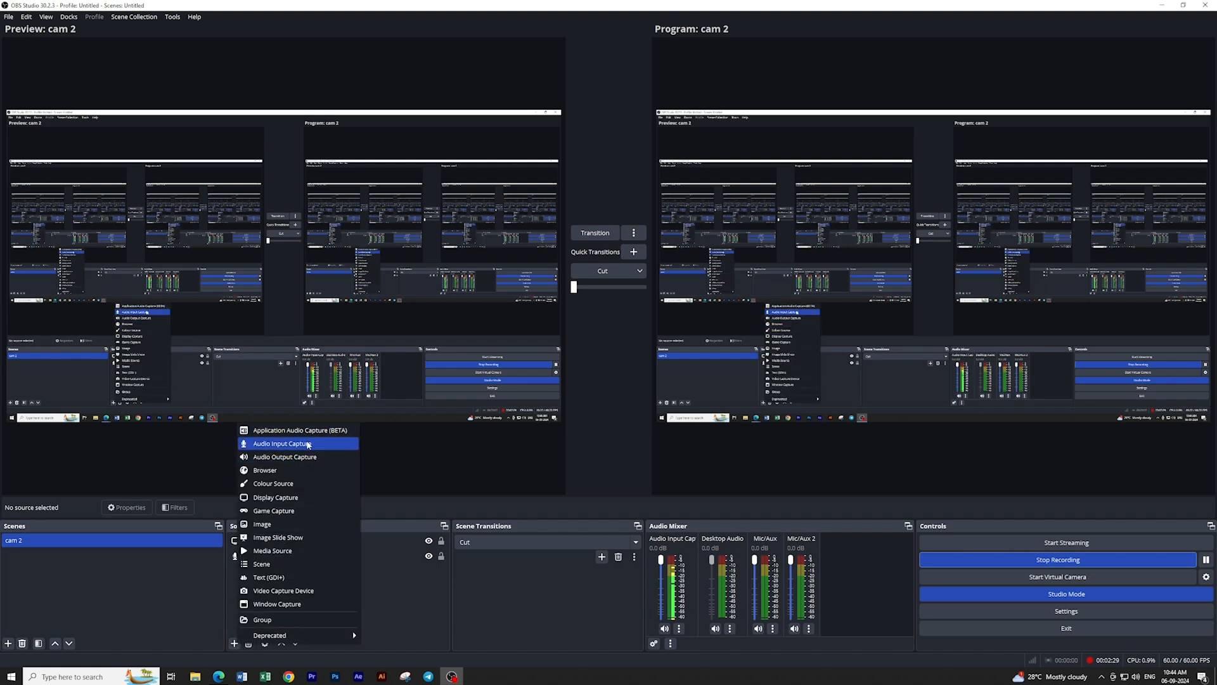
left_click(398, 629)
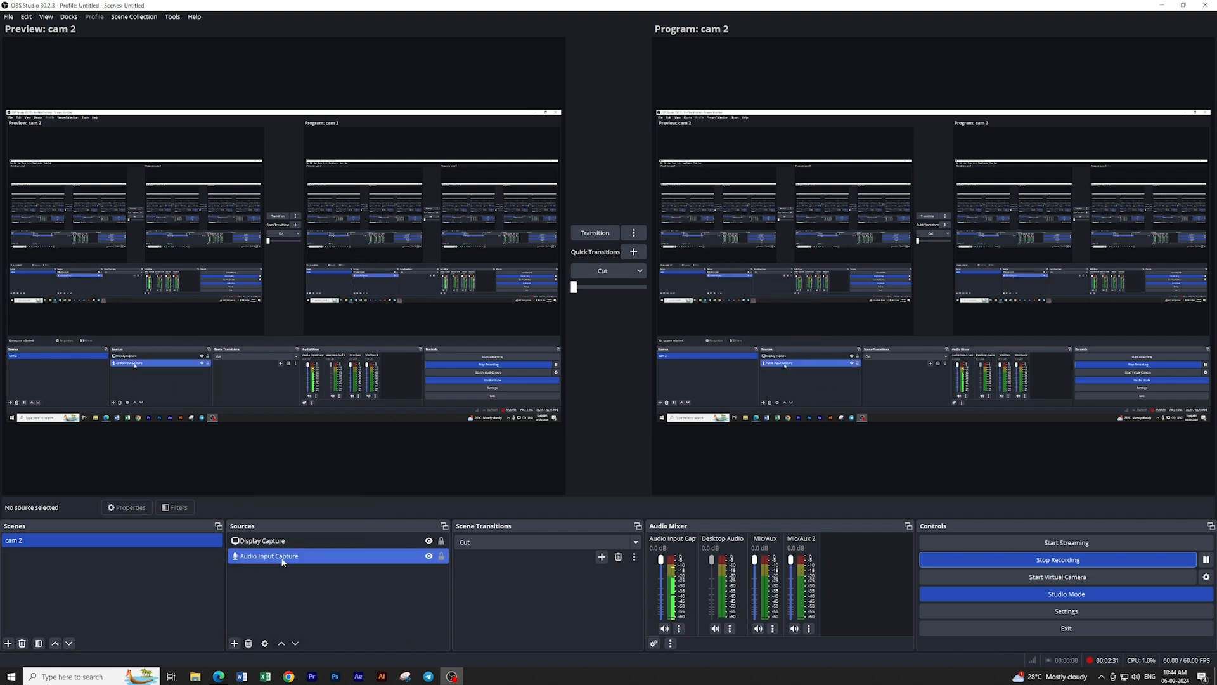
left_click(234, 643)
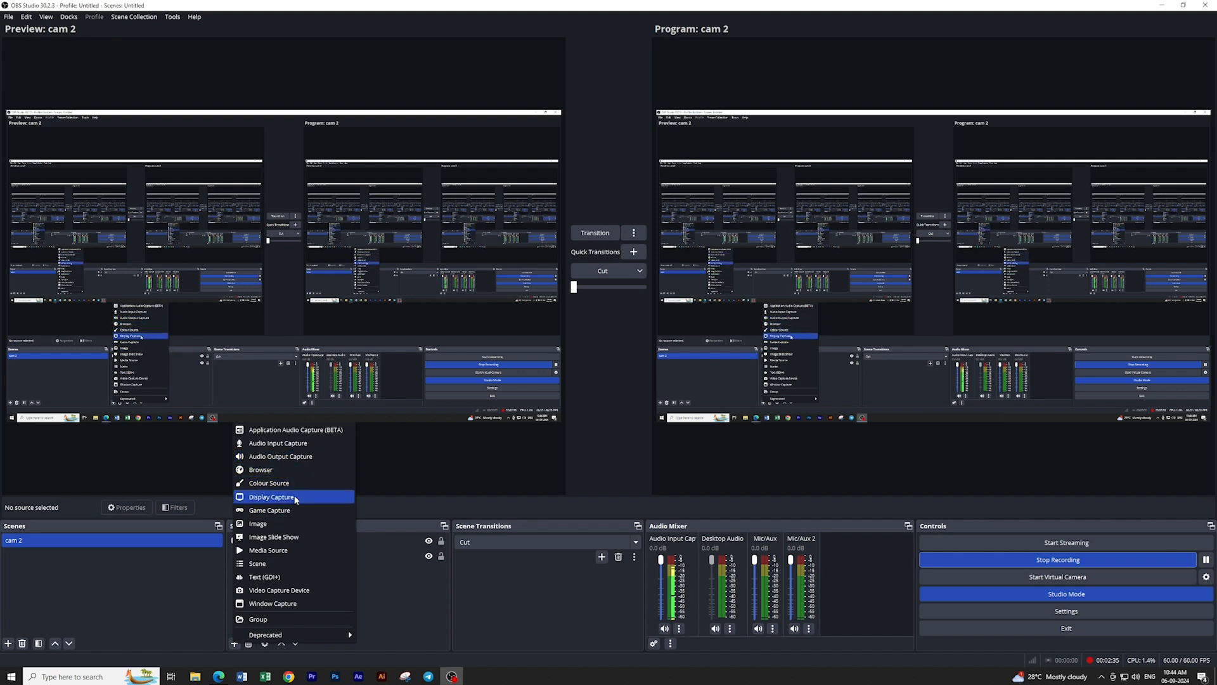
left_click(391, 587)
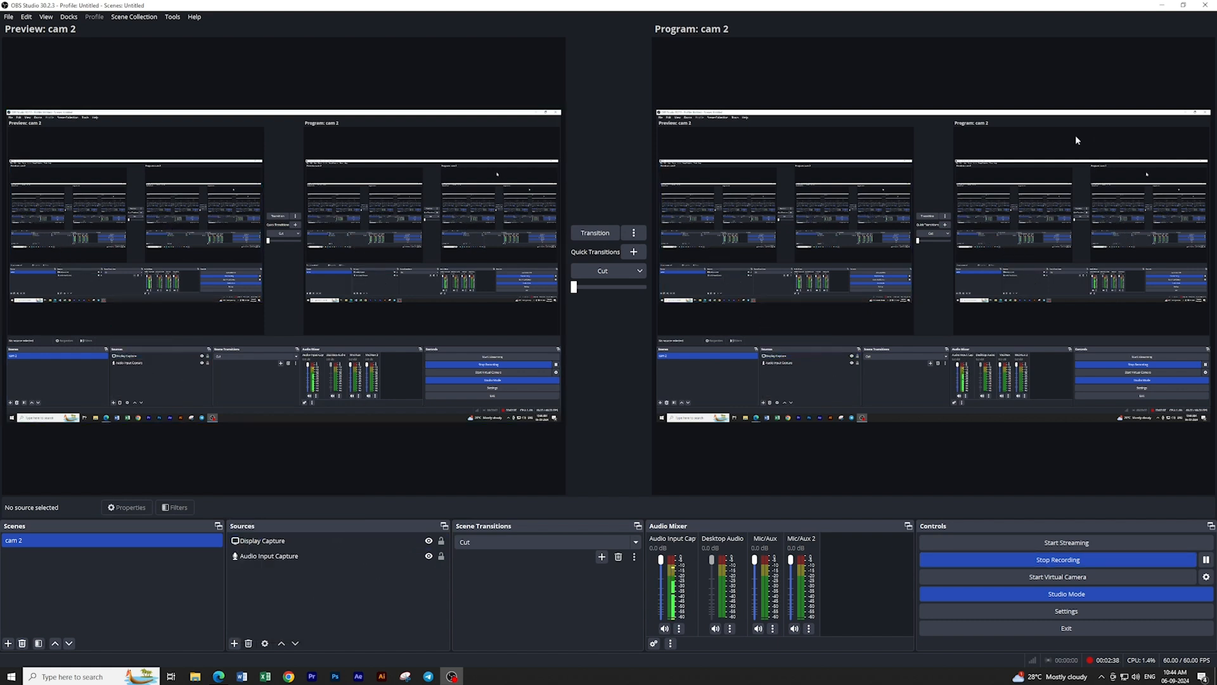
Restore OBS Studio to a smaller window over the YouTube Studio live page and look through the available source types.
left_click(1183, 5)
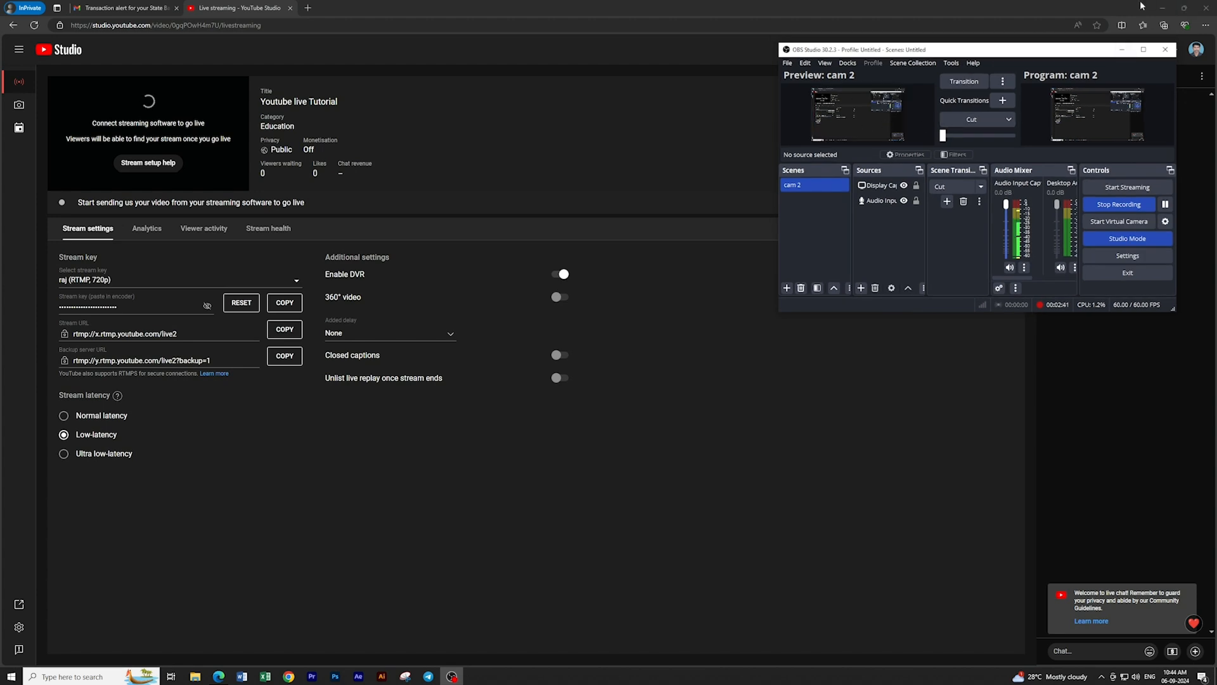
left_click(1163, 8)
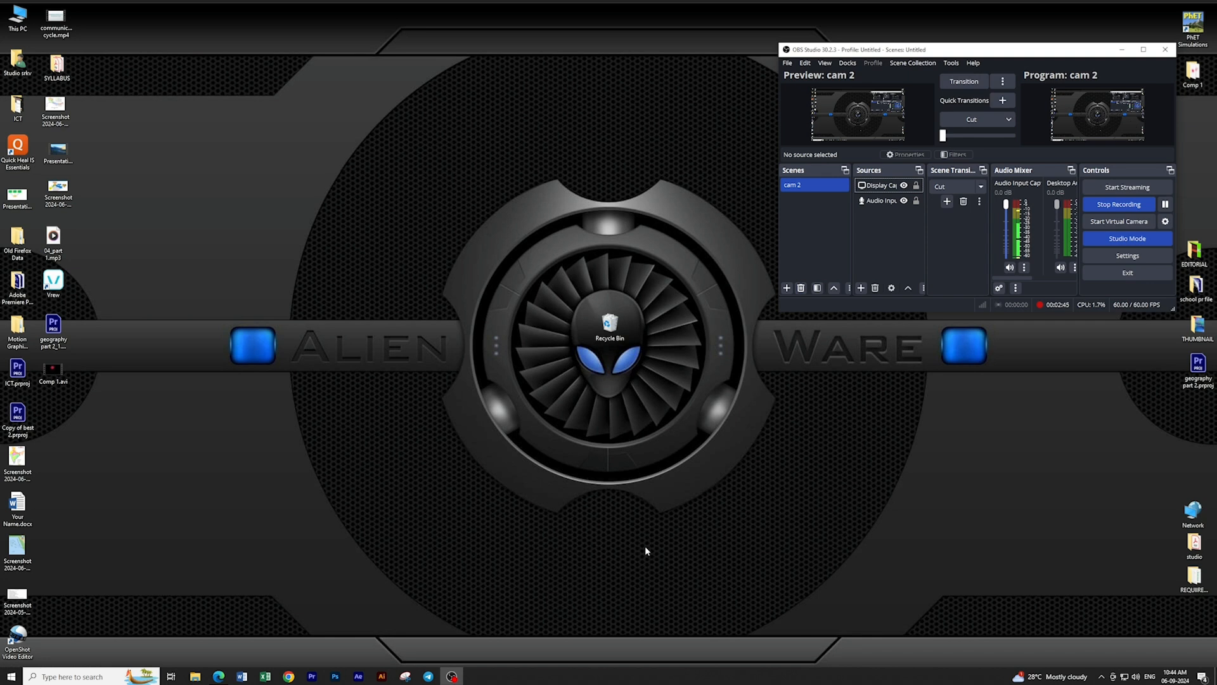
mouse_move(218, 675)
left_click(245, 648)
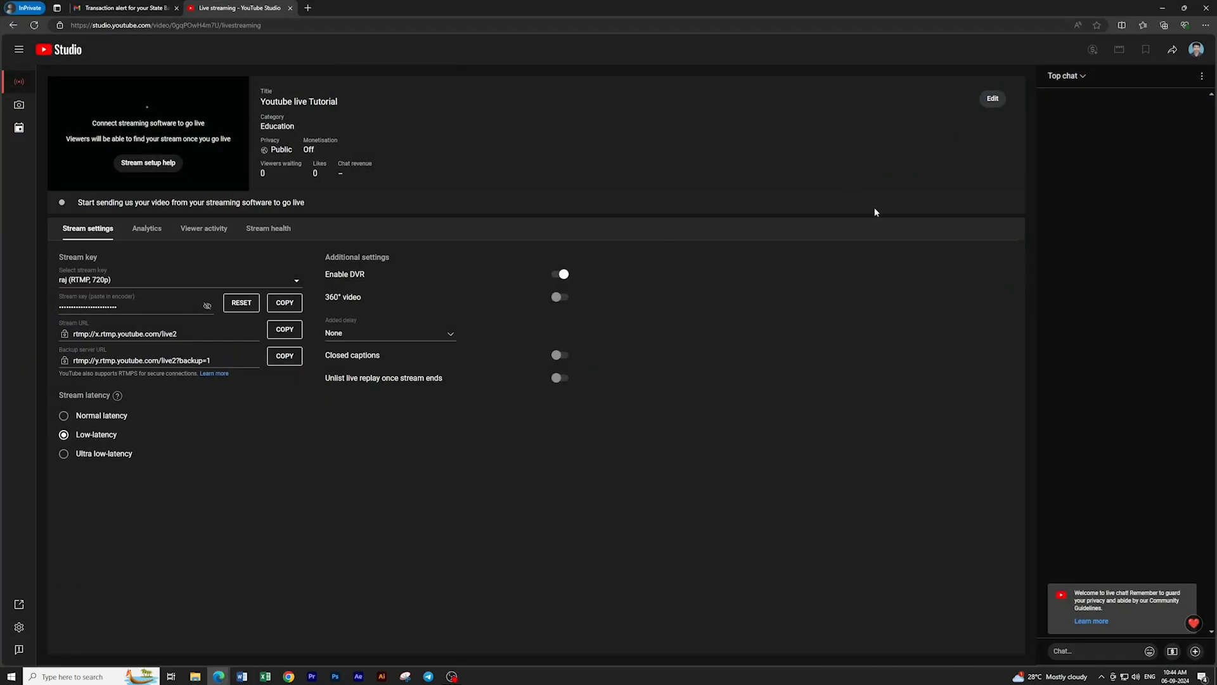
left_click(451, 676)
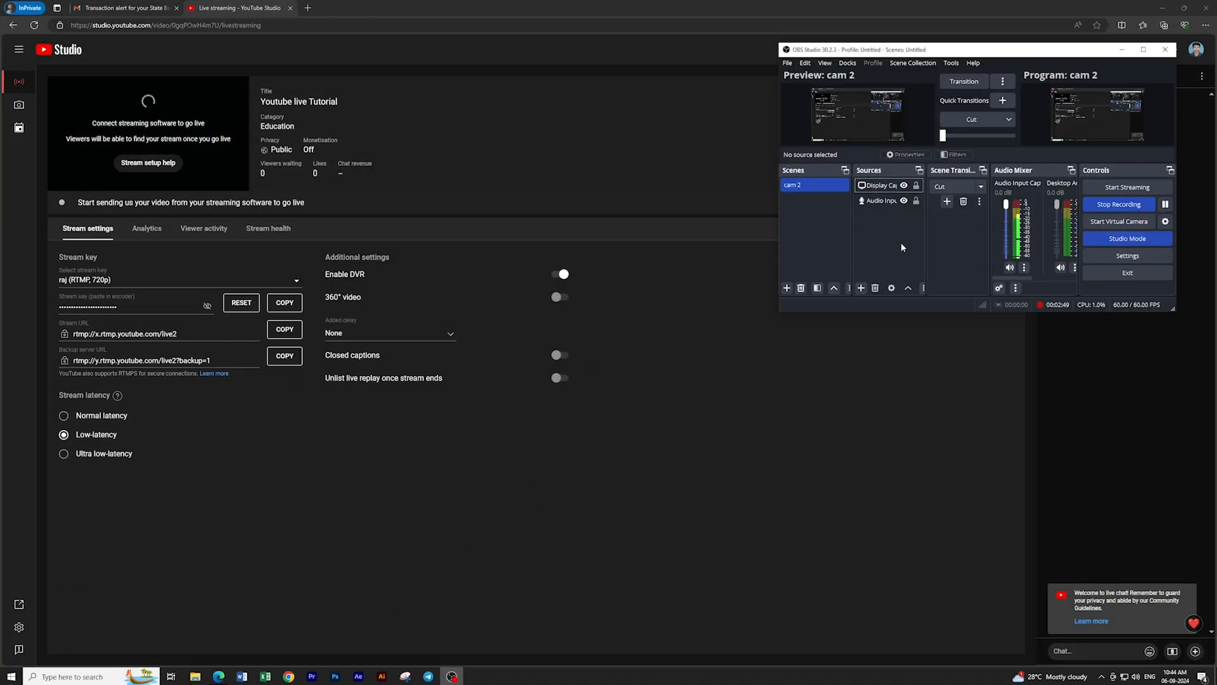
left_click(861, 288)
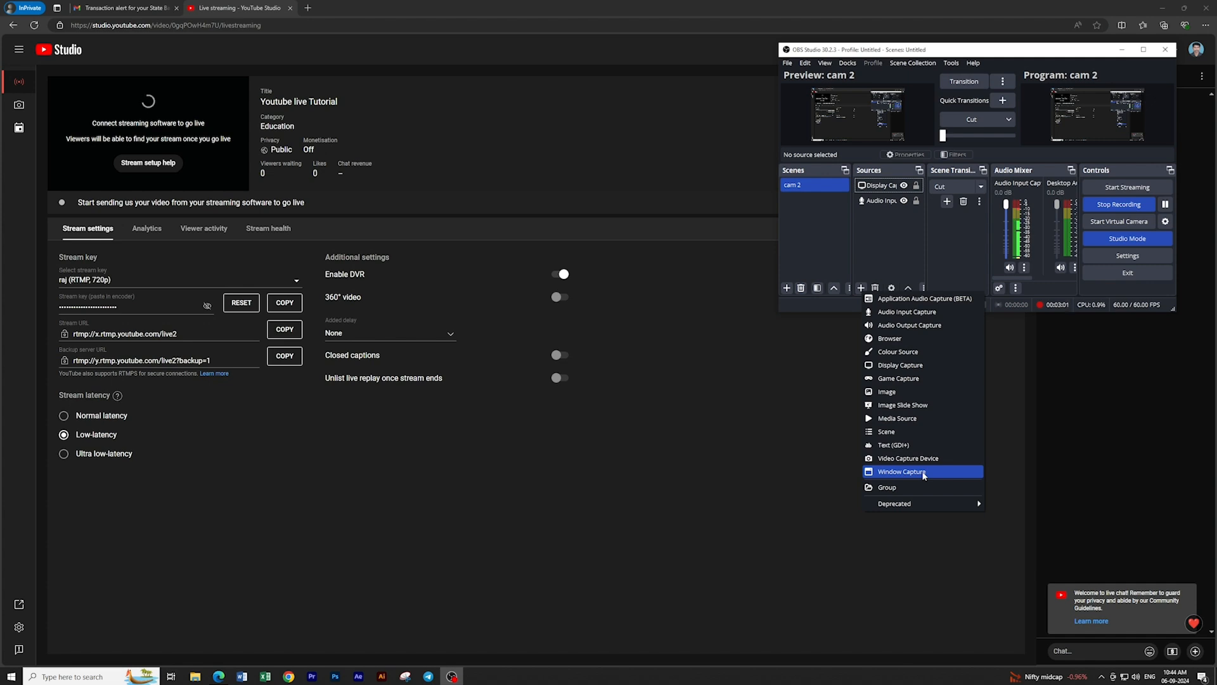
left_click(767, 390)
Move the OBS Studio window clear of the browser's edge and start streaming.
left_click(452, 676)
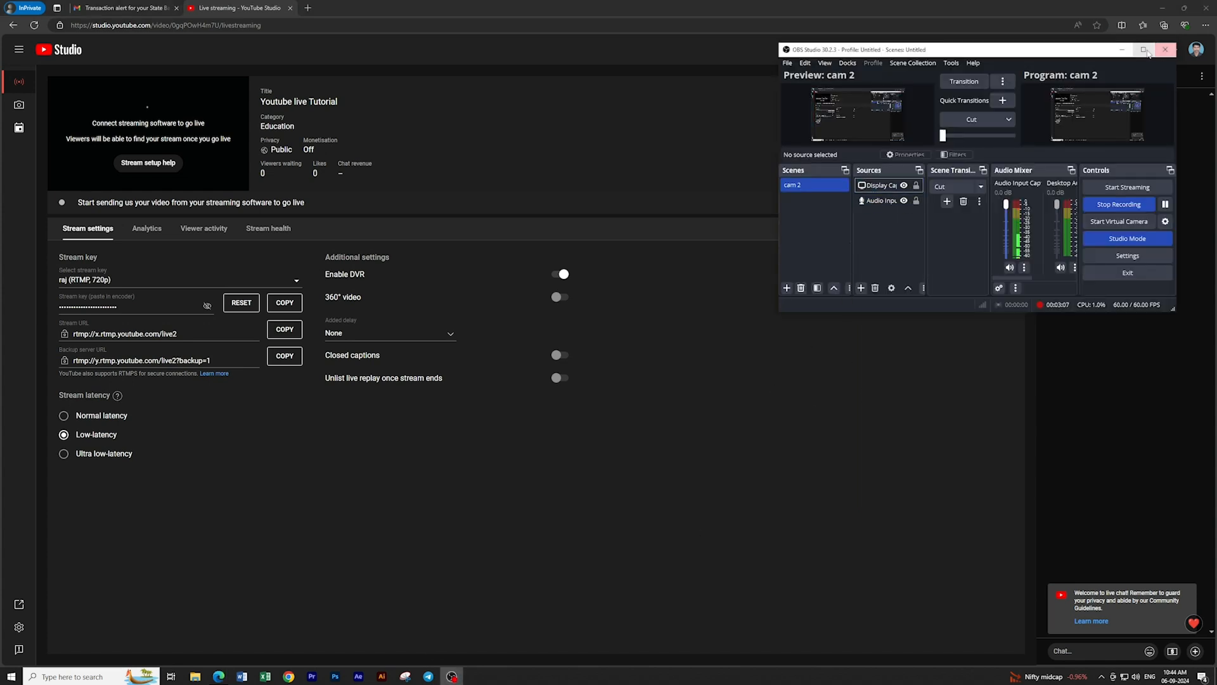
left_click_drag(1051, 54, 919, 57)
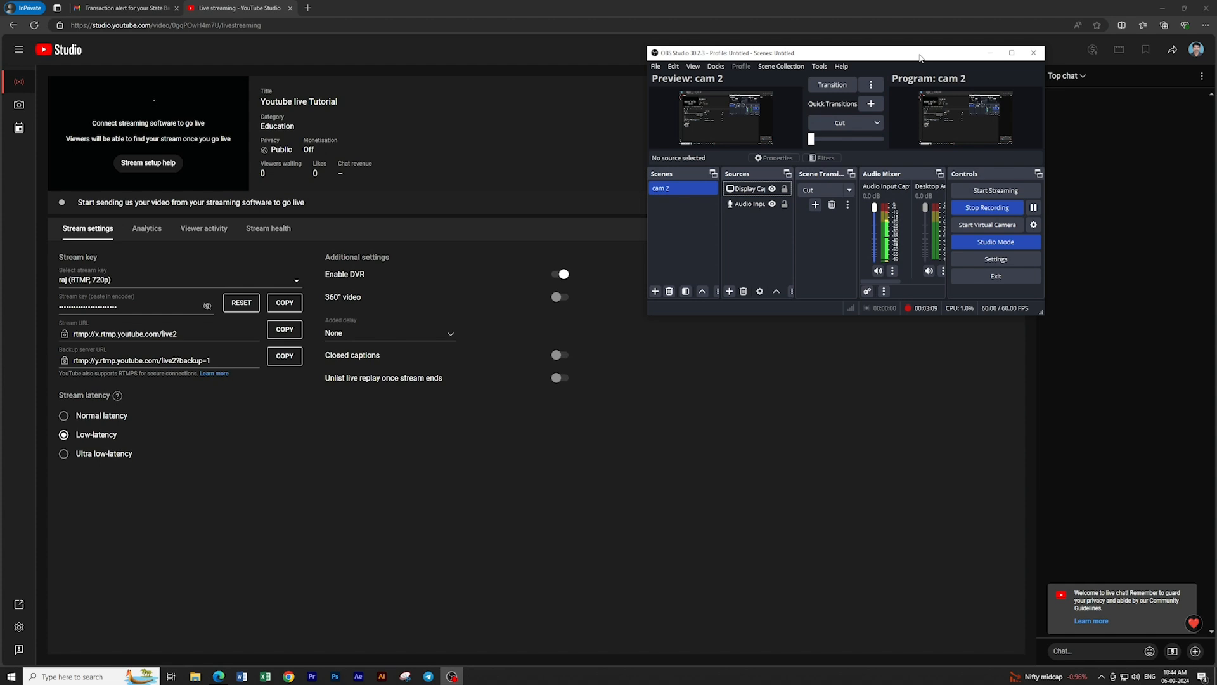
left_click(1013, 190)
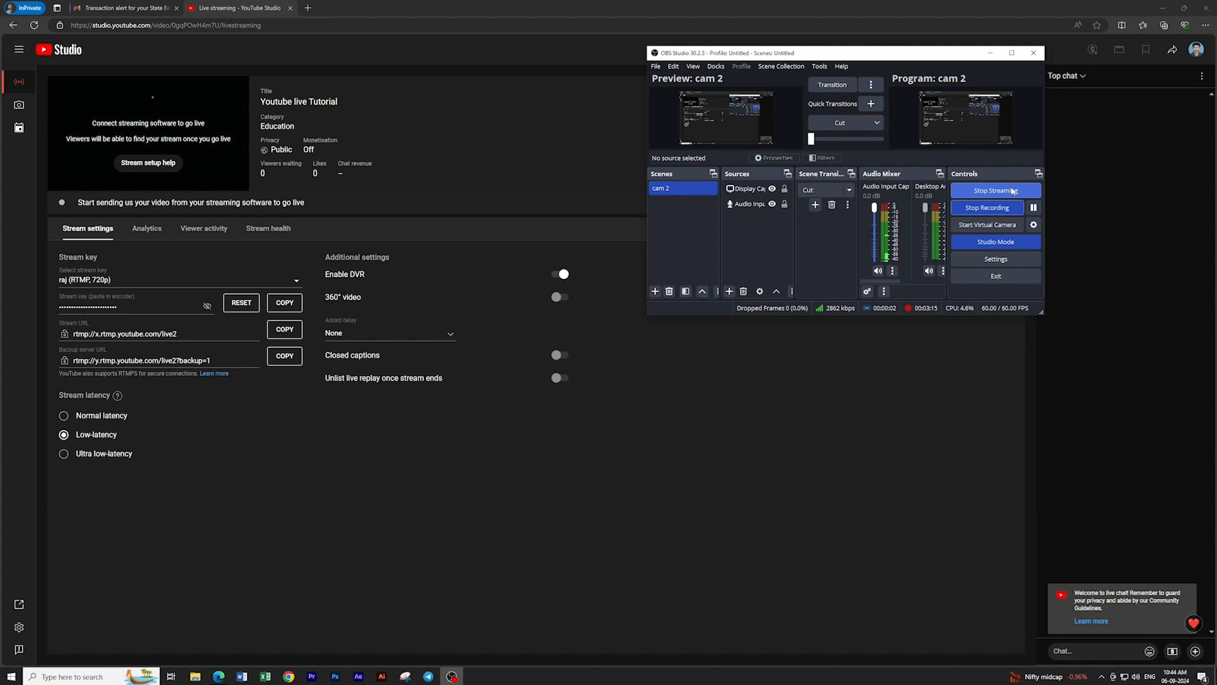
Maximise the OBS Studio window and open its stream destination settings to check the server and stream key.
left_click(1012, 53)
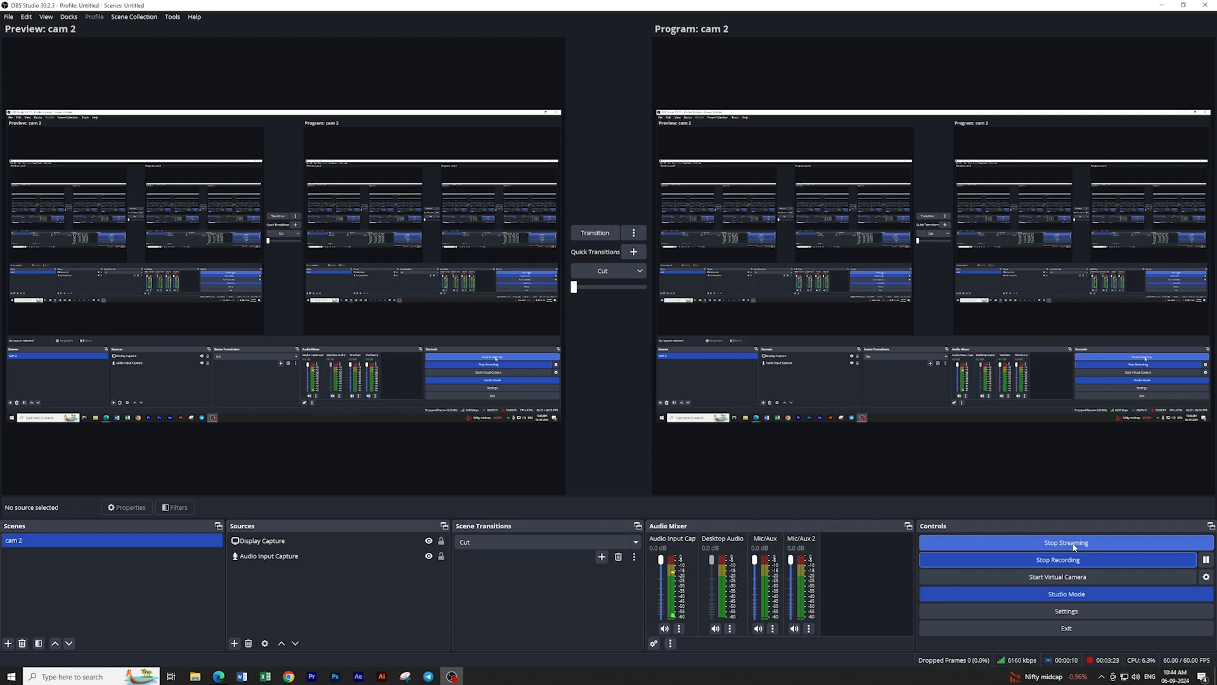
left_click(1080, 611)
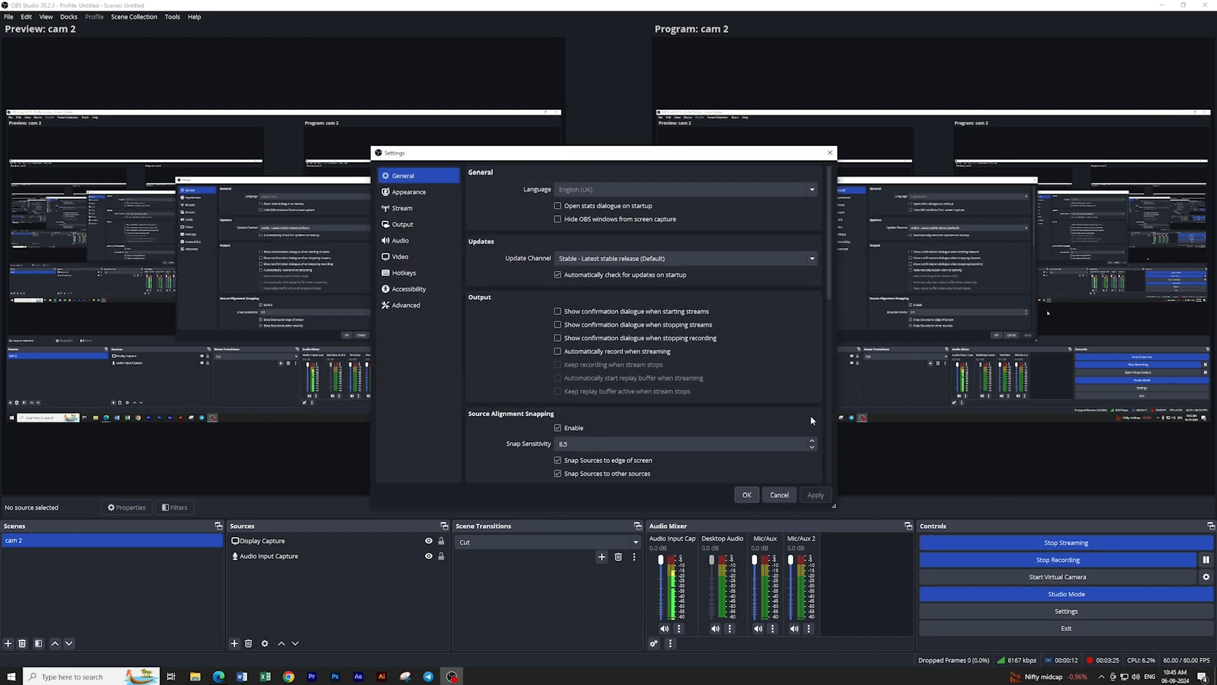
left_click(1162, 3)
left_click(410, 210)
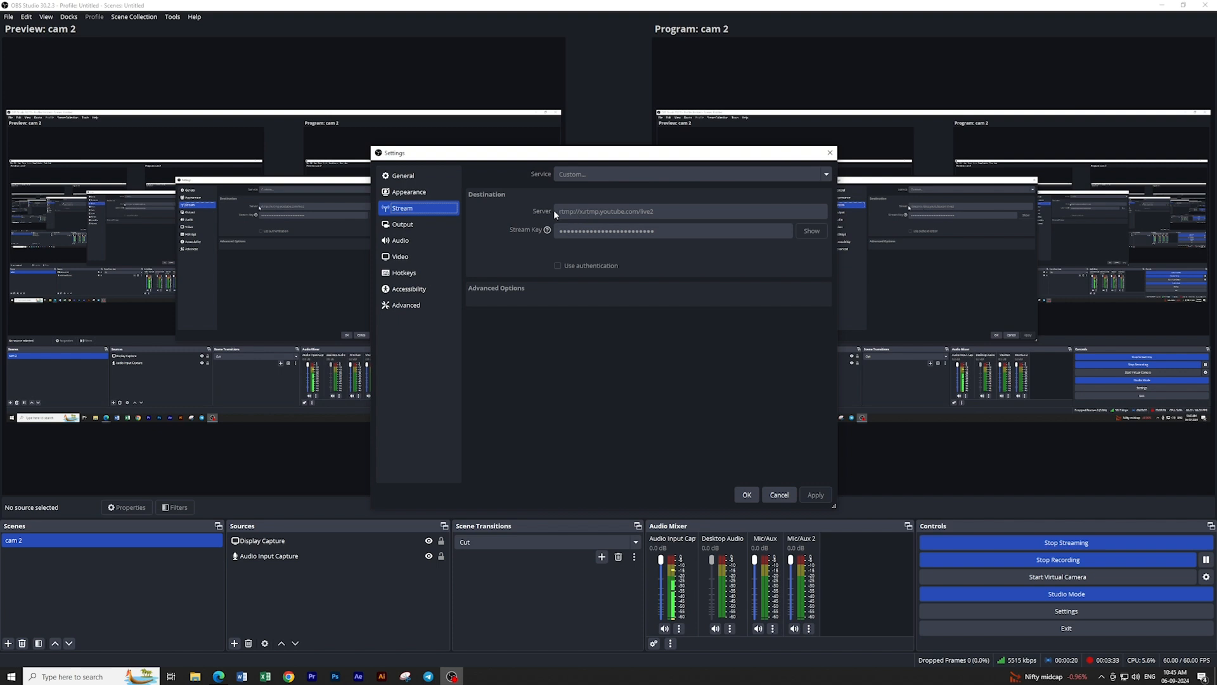
Copy the stream URL from the YouTube Studio stream settings and return to the stream settings in OBS Studio.
mouse_move(219, 676)
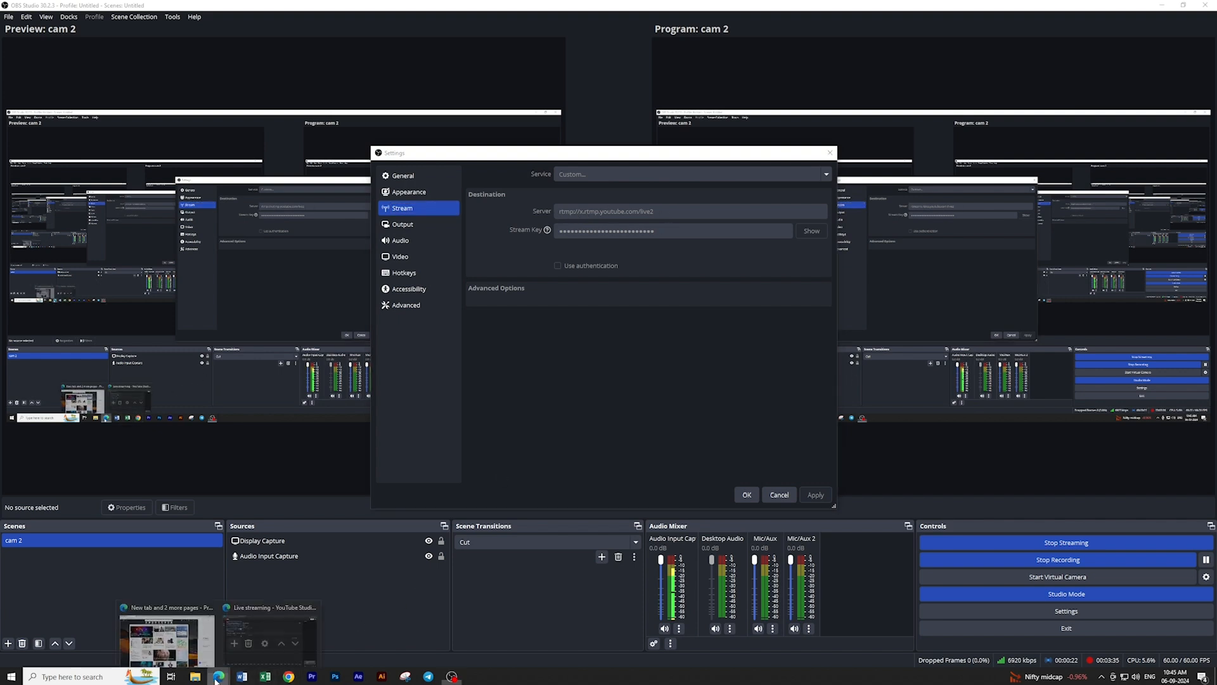
left_click(253, 641)
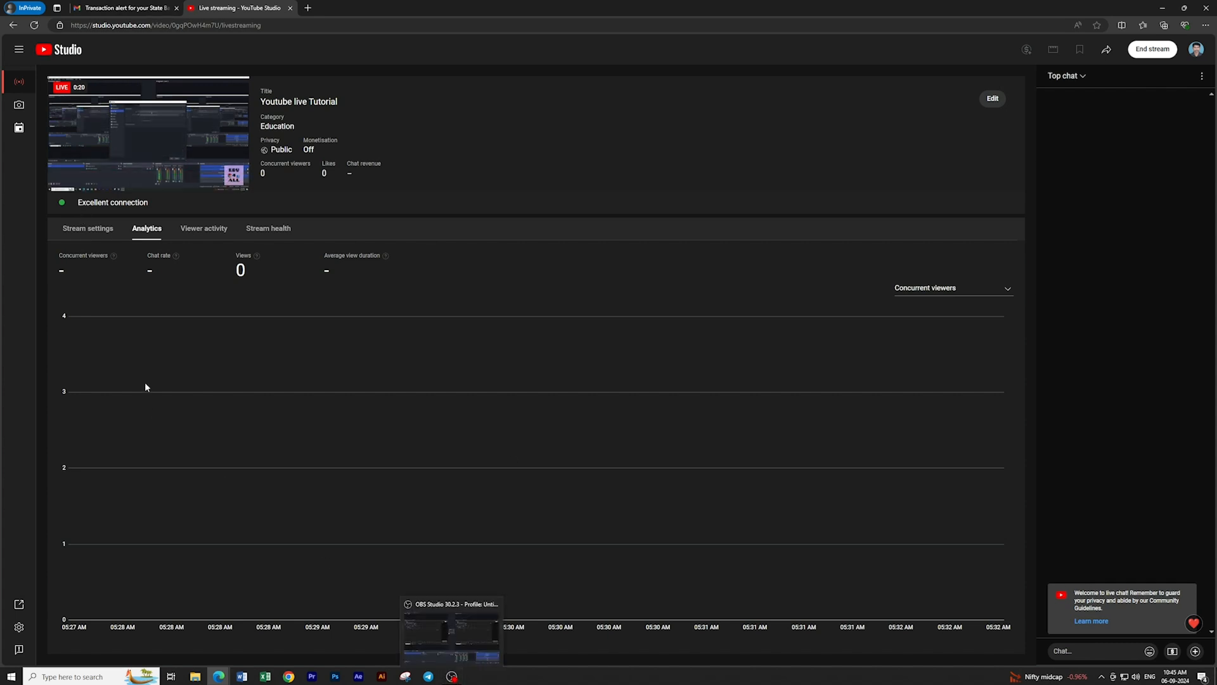
left_click(89, 229)
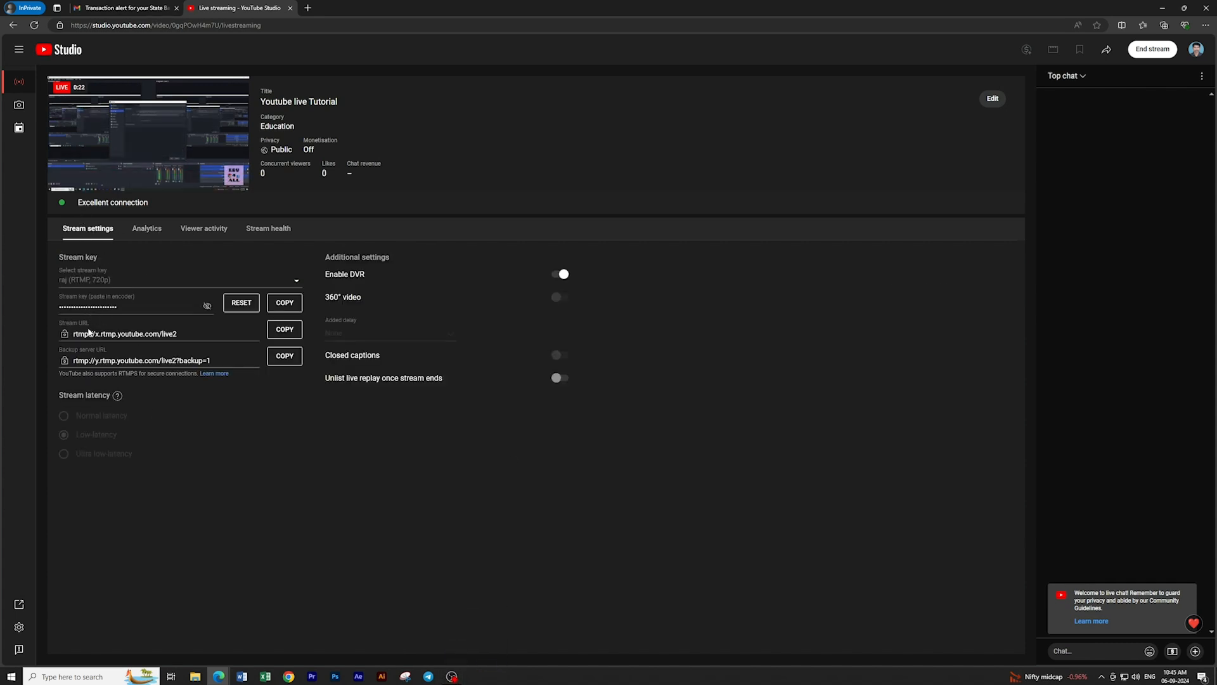
left_click(280, 333)
left_click(452, 677)
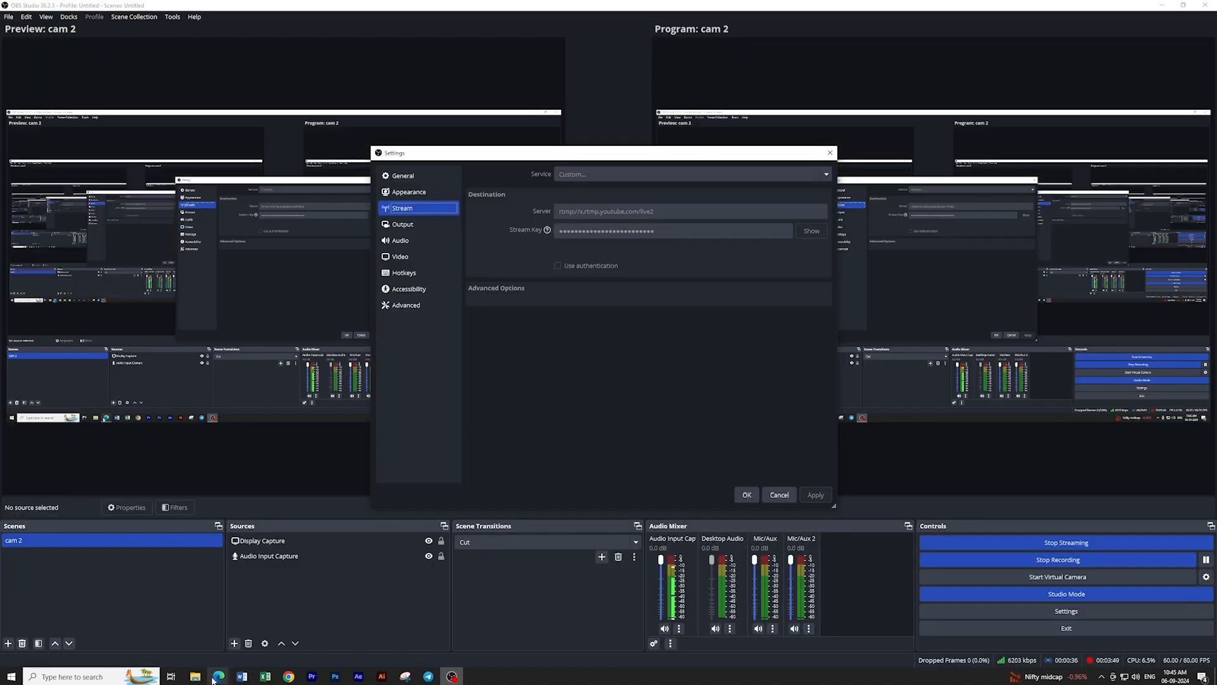
Copy the stream key from the YouTube Studio live page and return to OBS Studio's stream settings.
mouse_move(219, 676)
left_click(203, 584)
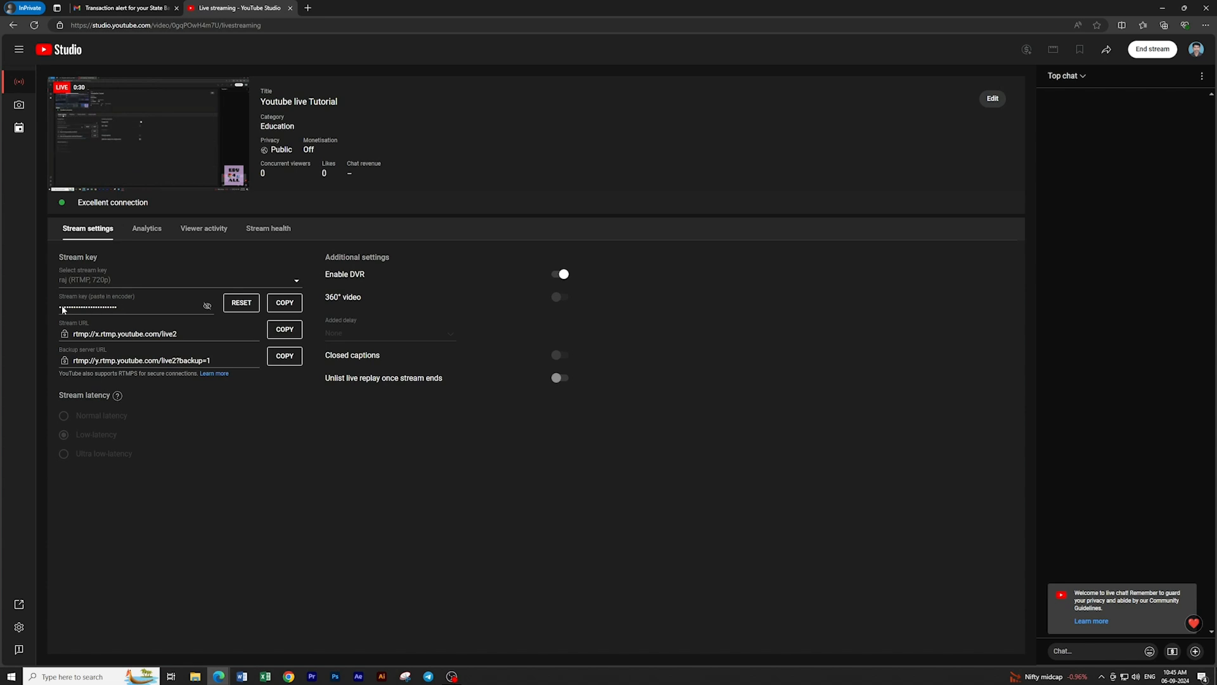
left_click(283, 305)
left_click(451, 676)
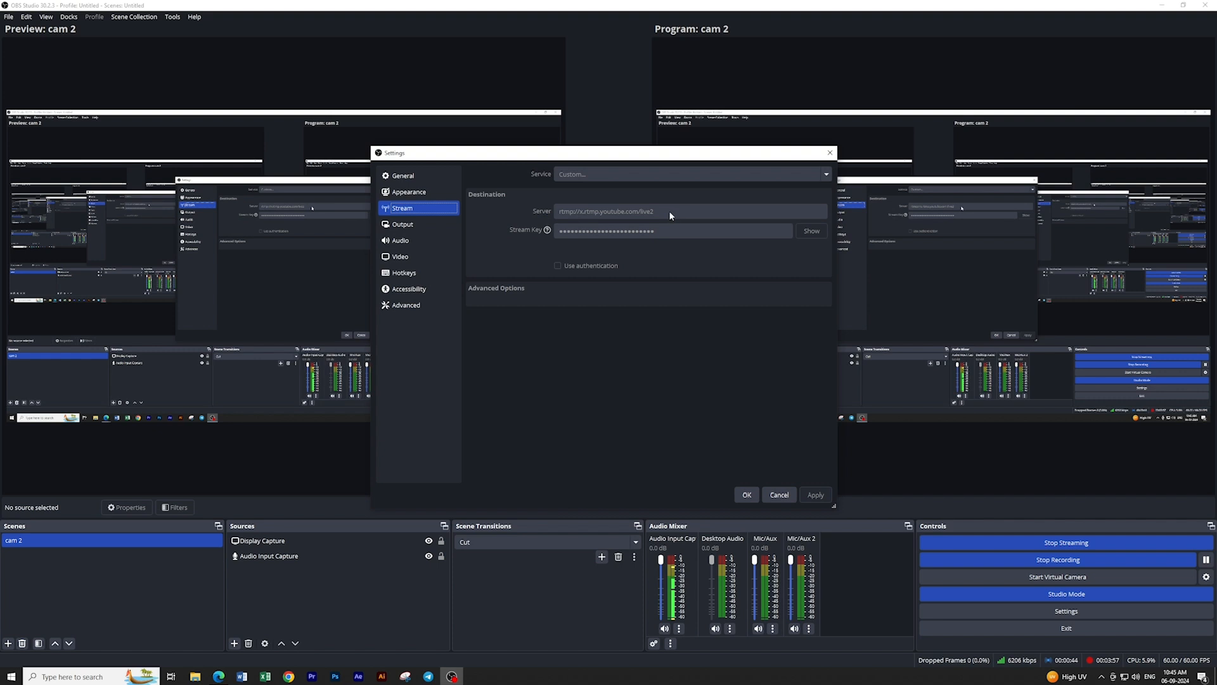
Compare the URL and key on the YouTube Studio live page with OBS Studio's stream destination, and close the OBS settings.
mouse_move(218, 677)
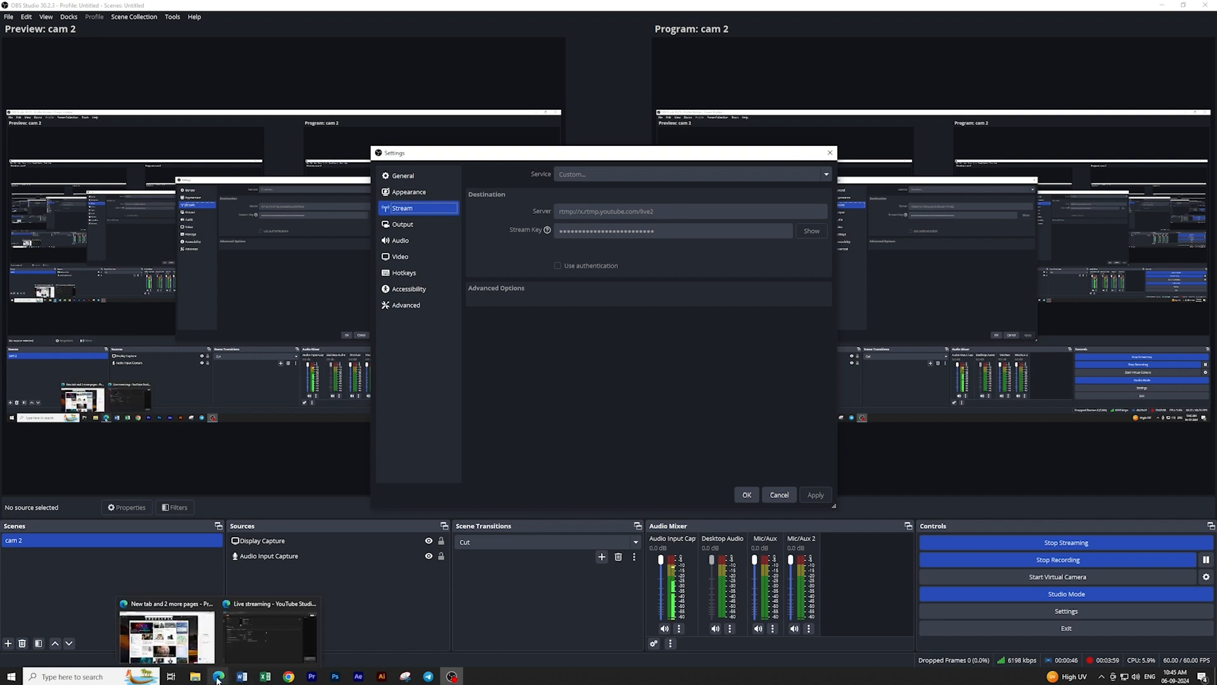
left_click(271, 632)
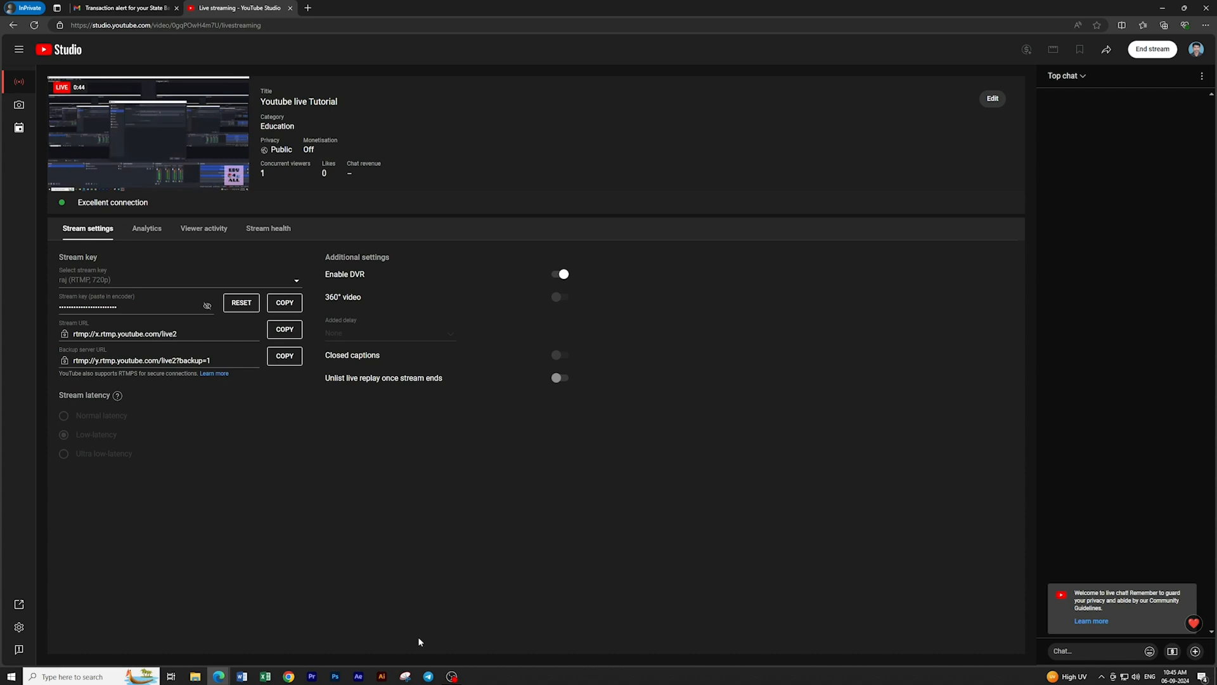
left_click(451, 676)
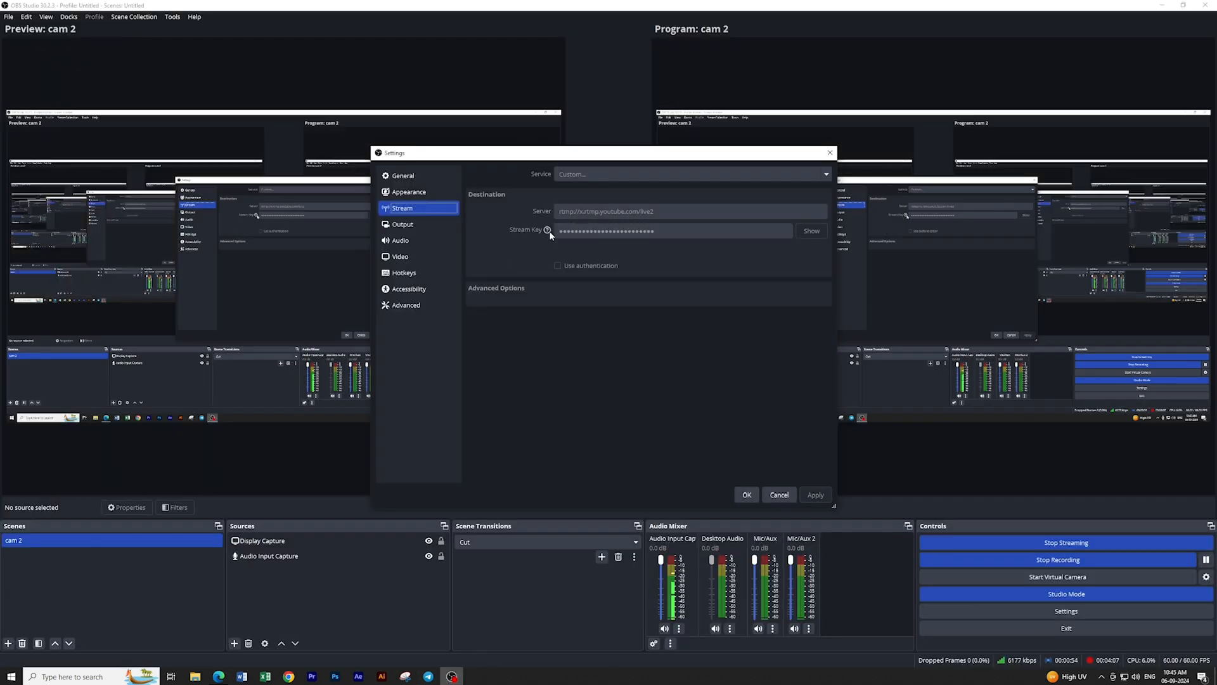
left_click(742, 498)
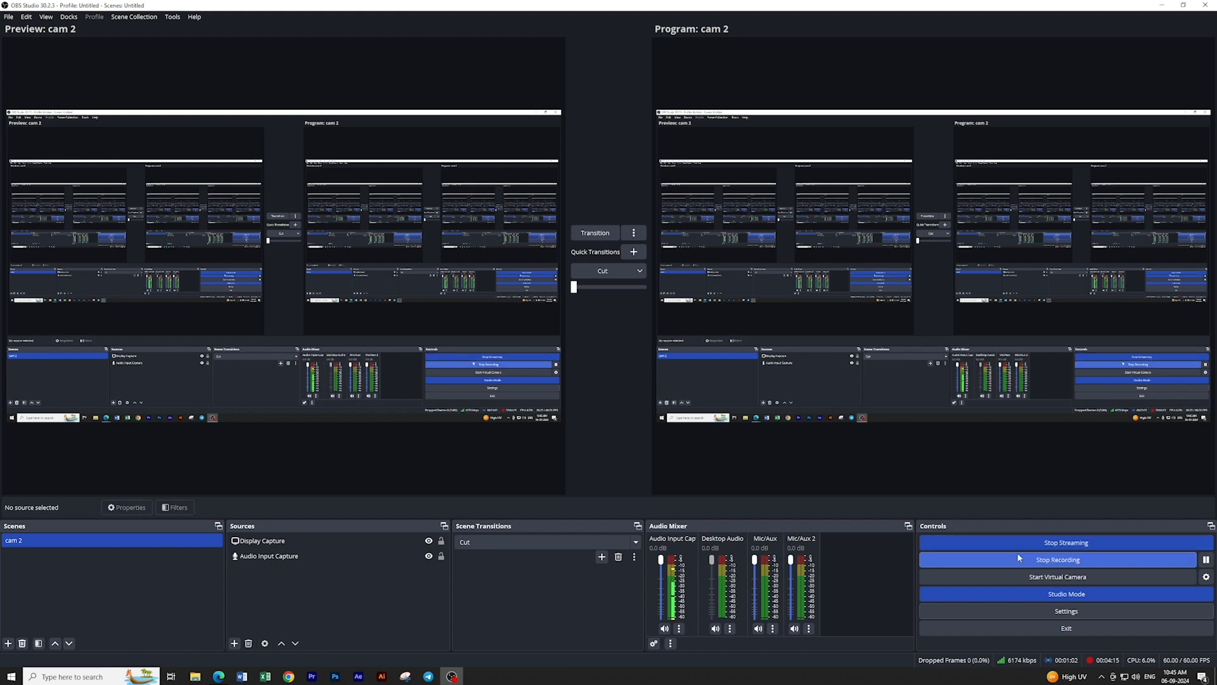
Minimise OBS Studio, open Google Chrome maximised with the SRKV APP profile, and load the YouTube video ChatGPT - The Future of the Classroom Webinar.
left_click(1160, 6)
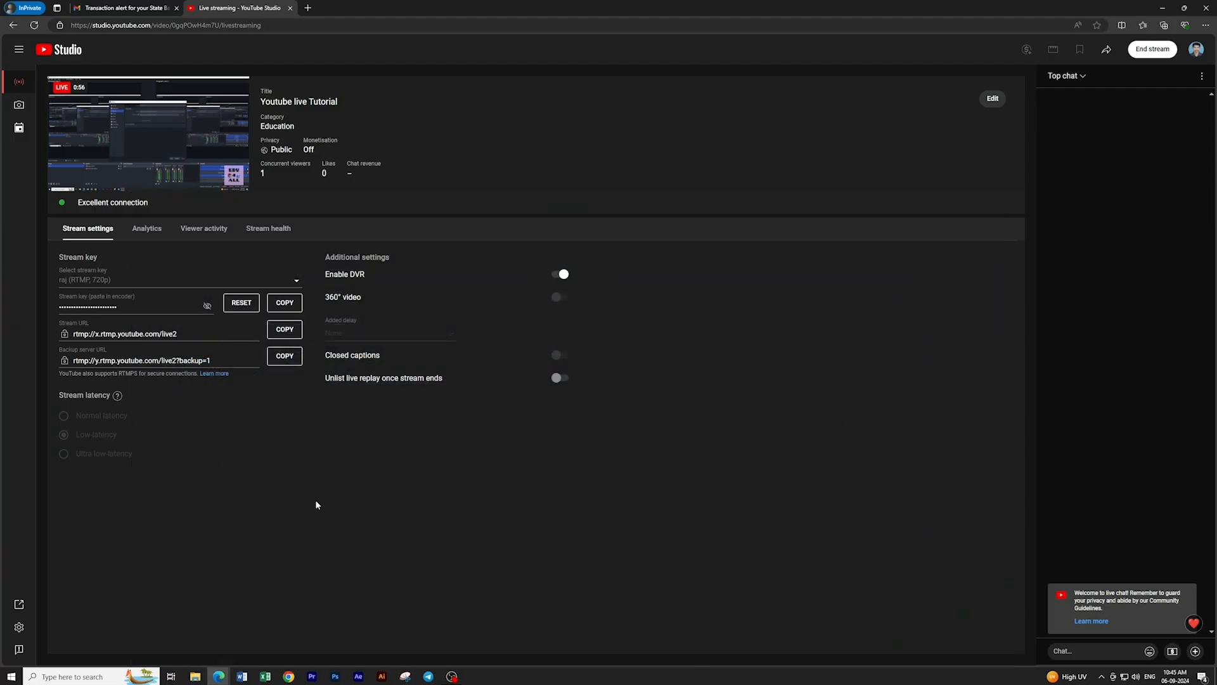
left_click(289, 676)
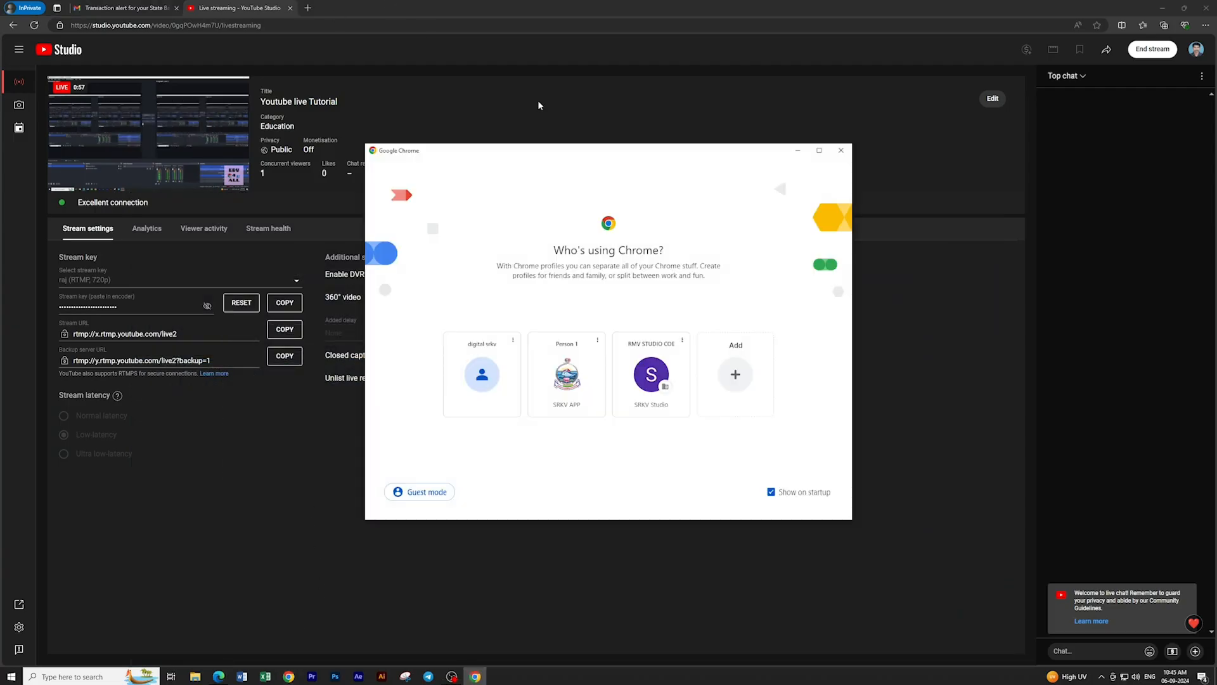
left_click(819, 150)
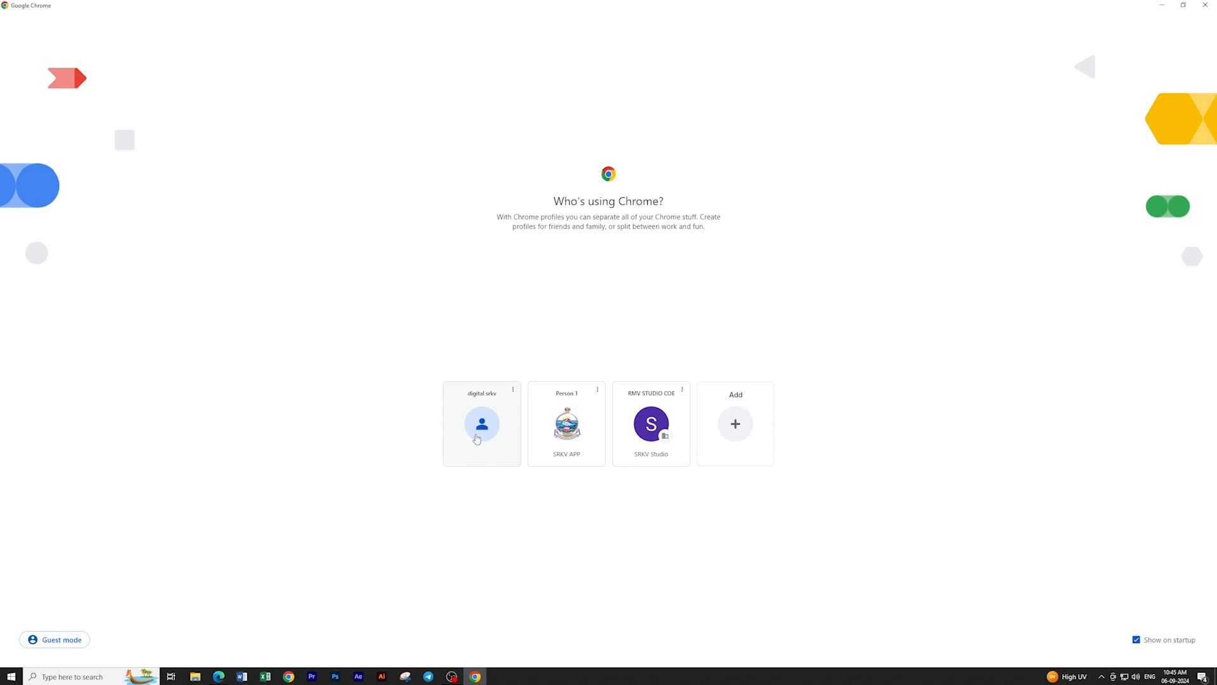
left_click(567, 437)
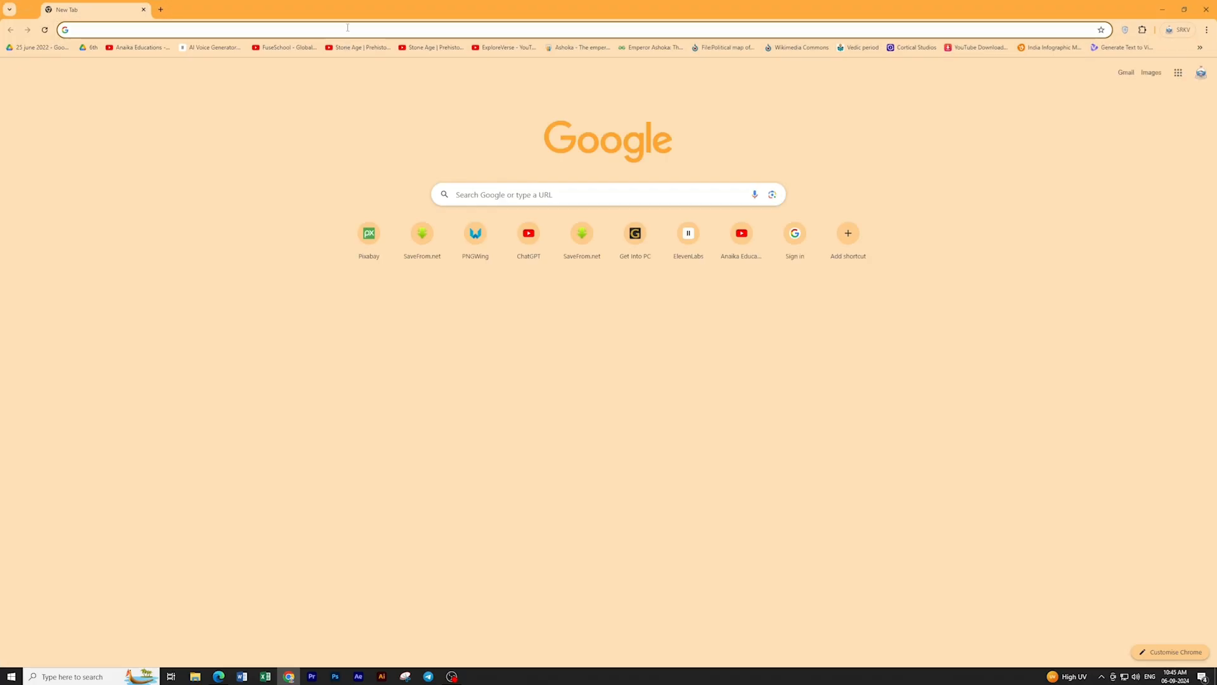
key("ctrl+v")
key("Return")
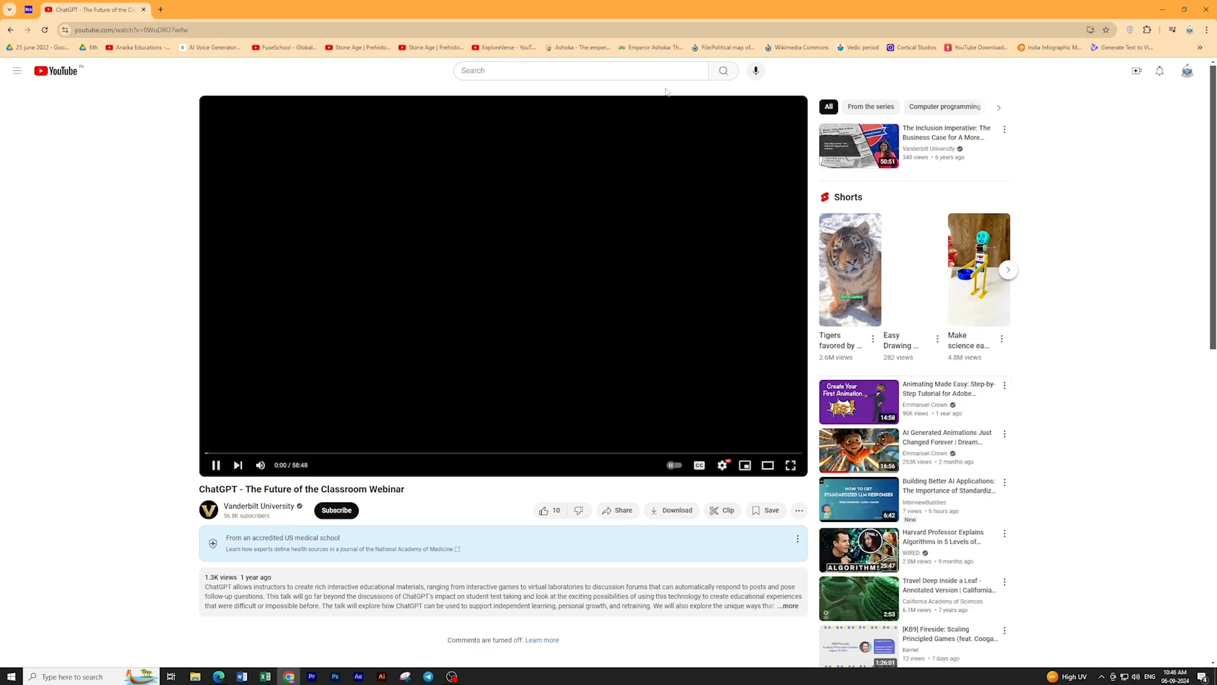
Search YouTube for EDU4ALL.
left_click(641, 70)
type("EDU")
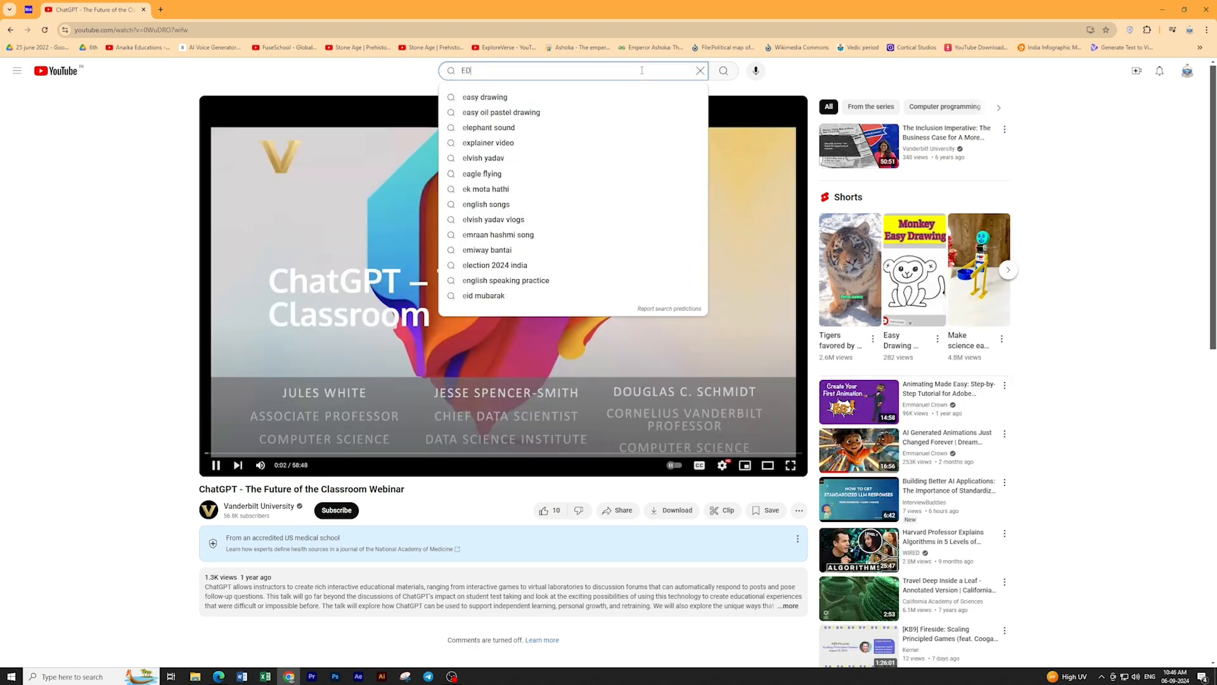
type("4ALL")
key("Return")
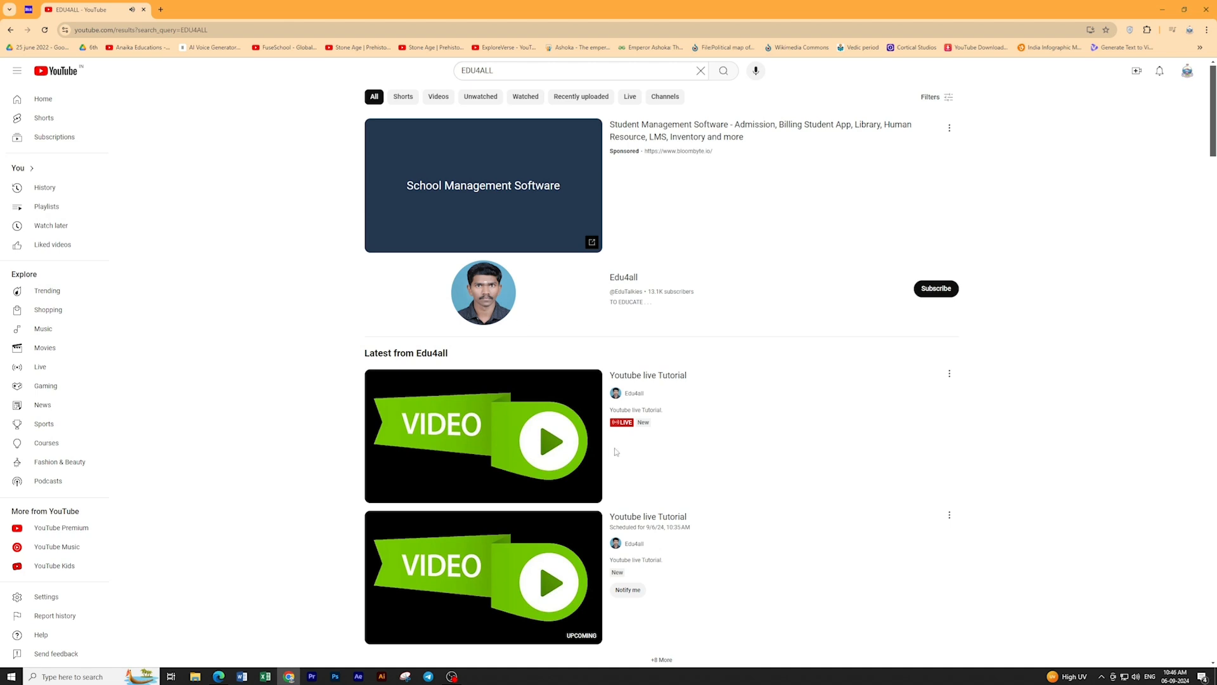
Open the live broadcast Youtube live Tutorial from the Edu4all results and mute its playback.
mouse_move(534, 399)
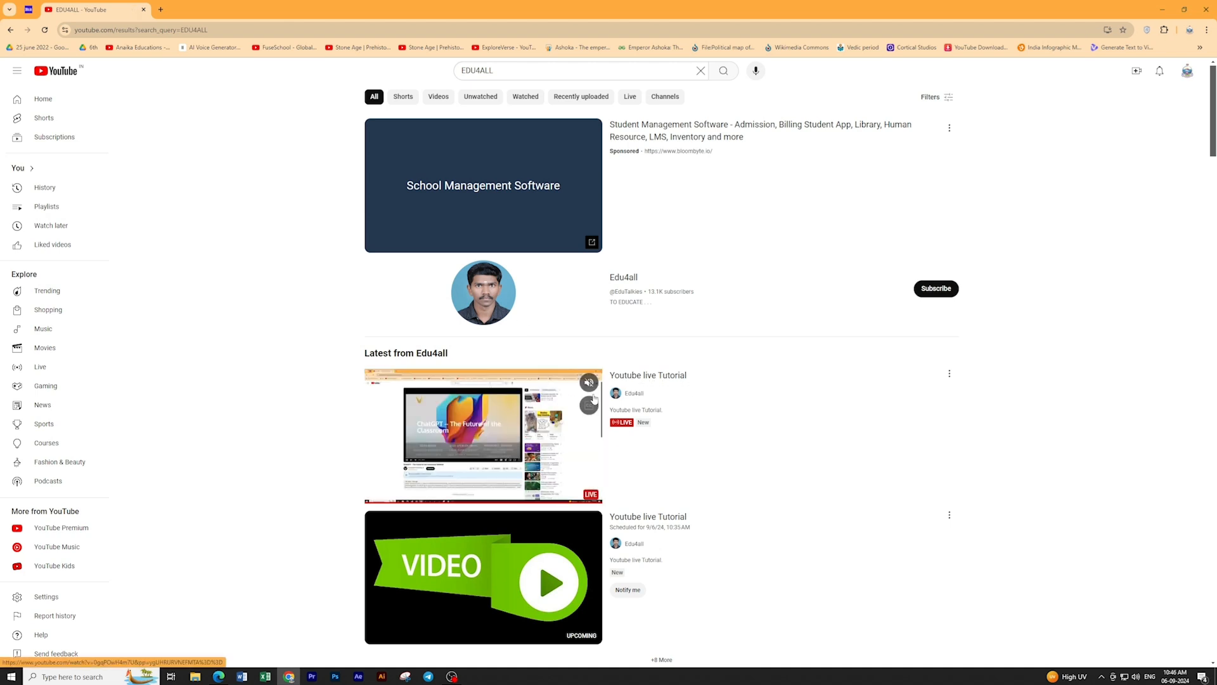
left_click(659, 378)
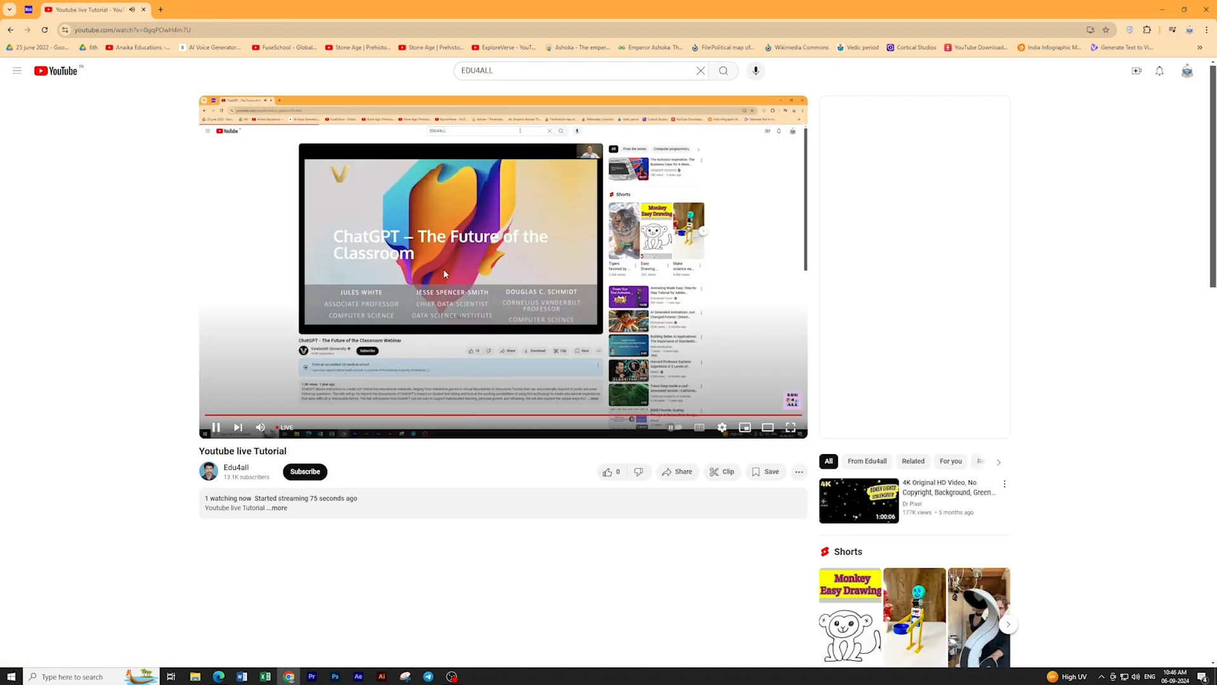
left_click(261, 427)
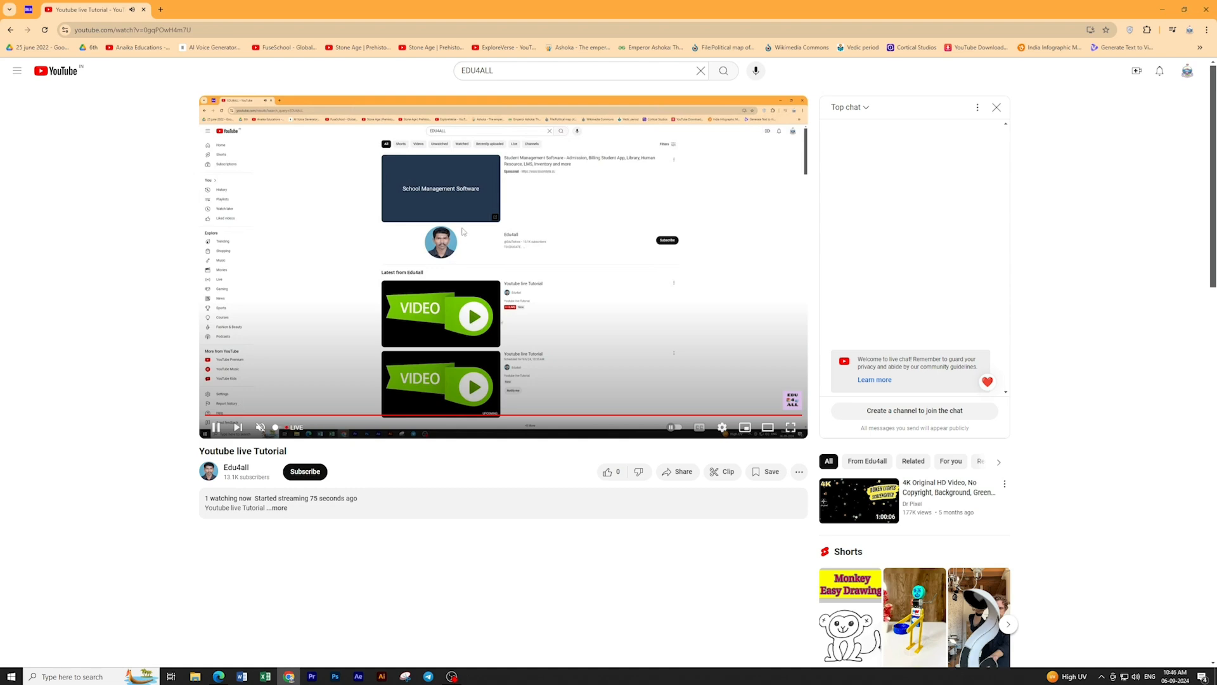
Restore Chrome to a smaller window and minimise the YouTube Studio window behind it, leaving the desktop around the live playback.
left_click(1183, 9)
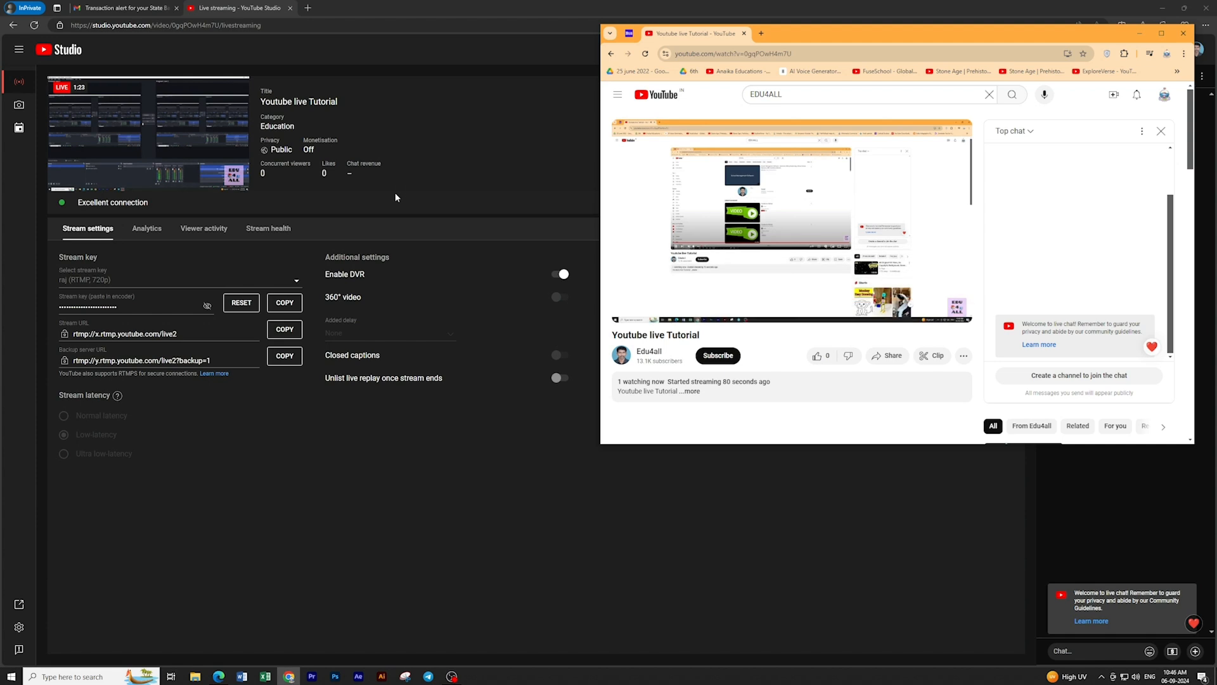
left_click(1158, 6)
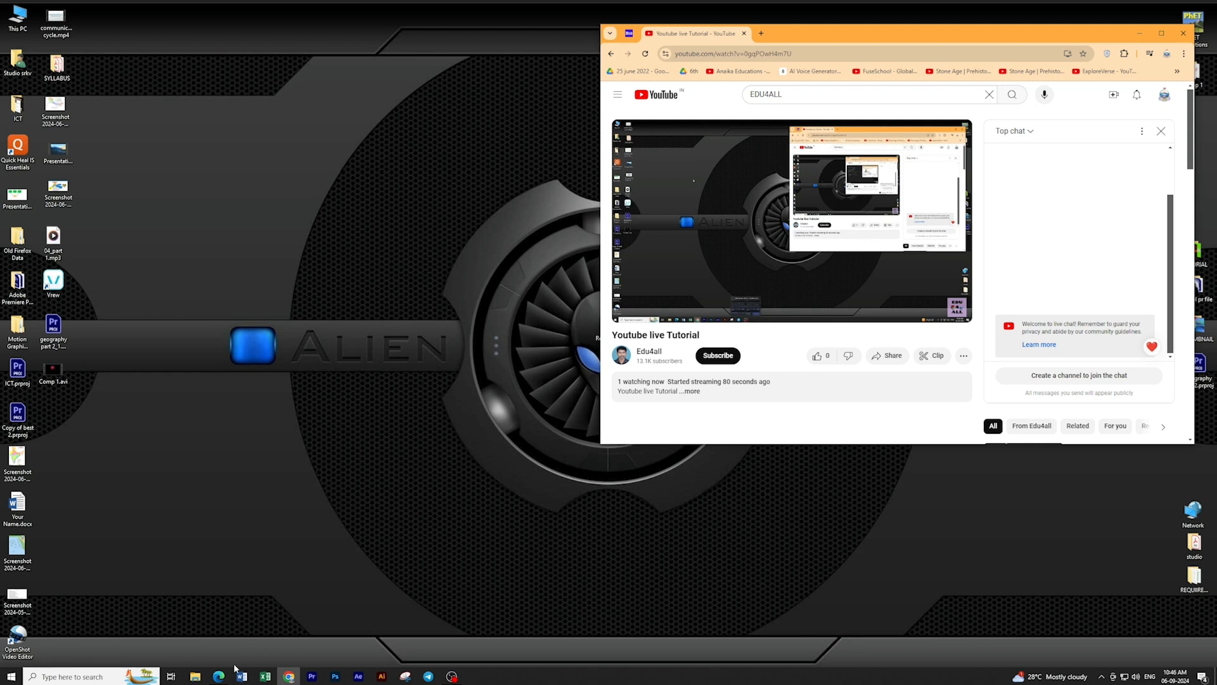
Switch to OBS Studio and review the Display Capture and Audio Input Capture sources of the cam 2 scene.
left_click(452, 677)
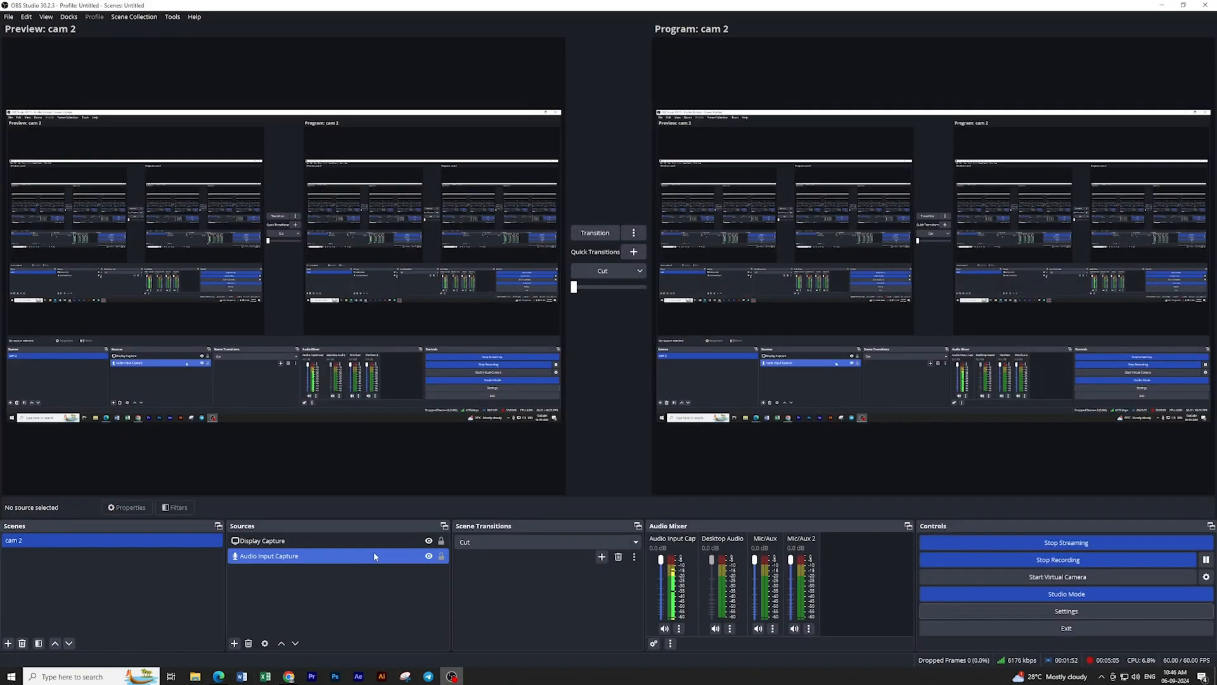
left_click(315, 540)
left_click(310, 556)
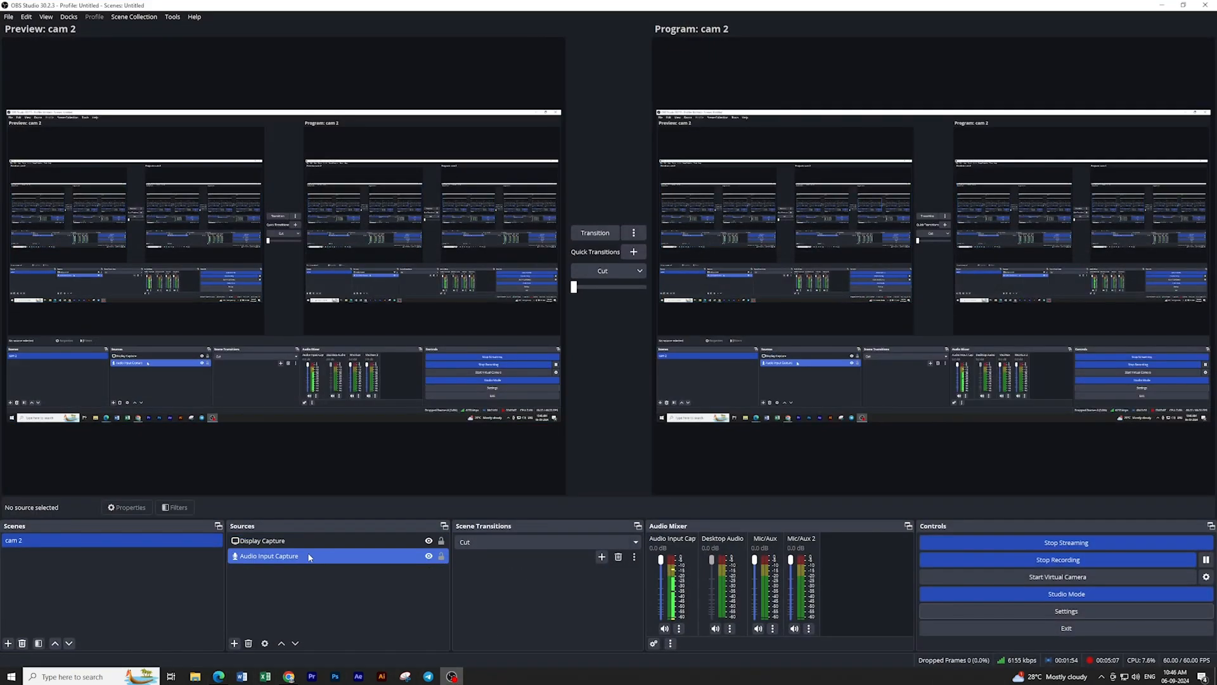
left_click(401, 600)
mouse_move(452, 677)
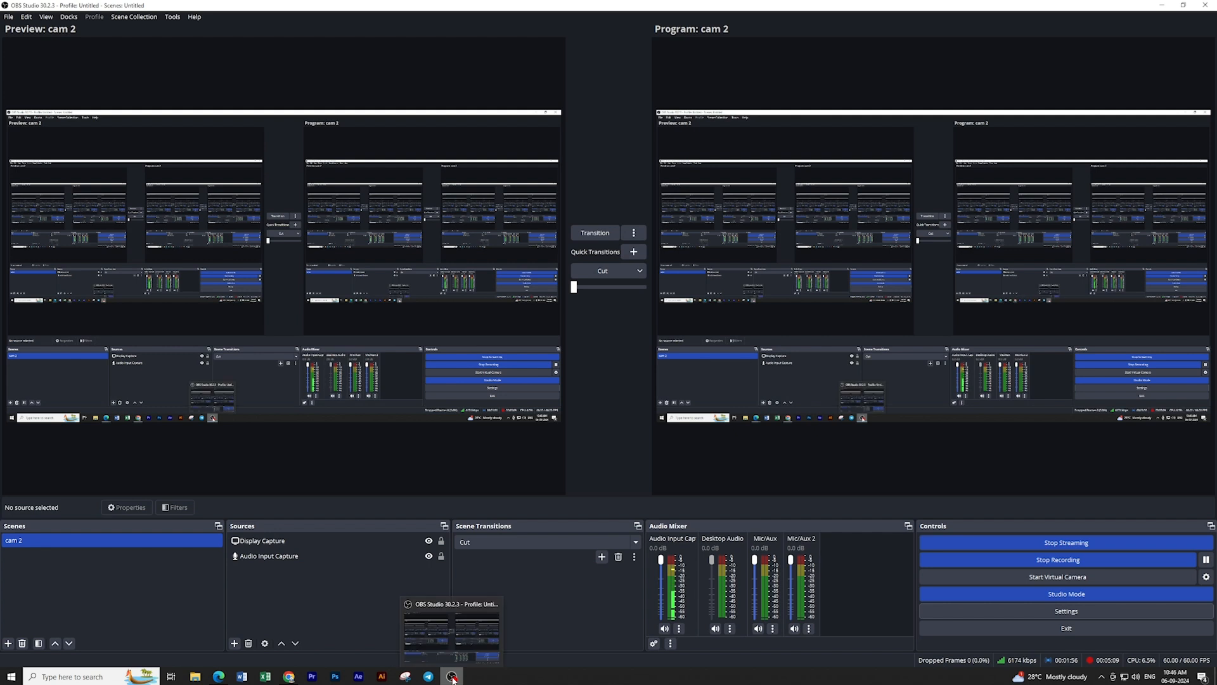
Review the server and stream key in OBS Studio's stream settings against the YouTube Studio live page, and close the settings.
left_click(1100, 612)
left_click(406, 208)
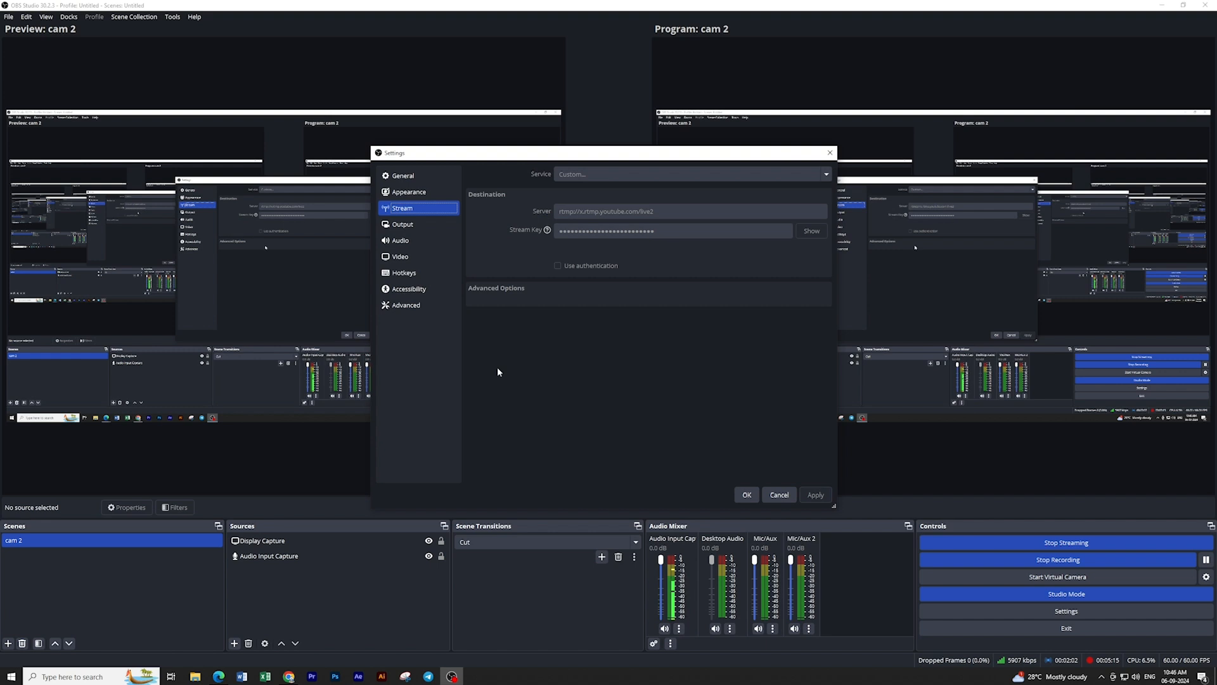
mouse_move(218, 677)
left_click(256, 644)
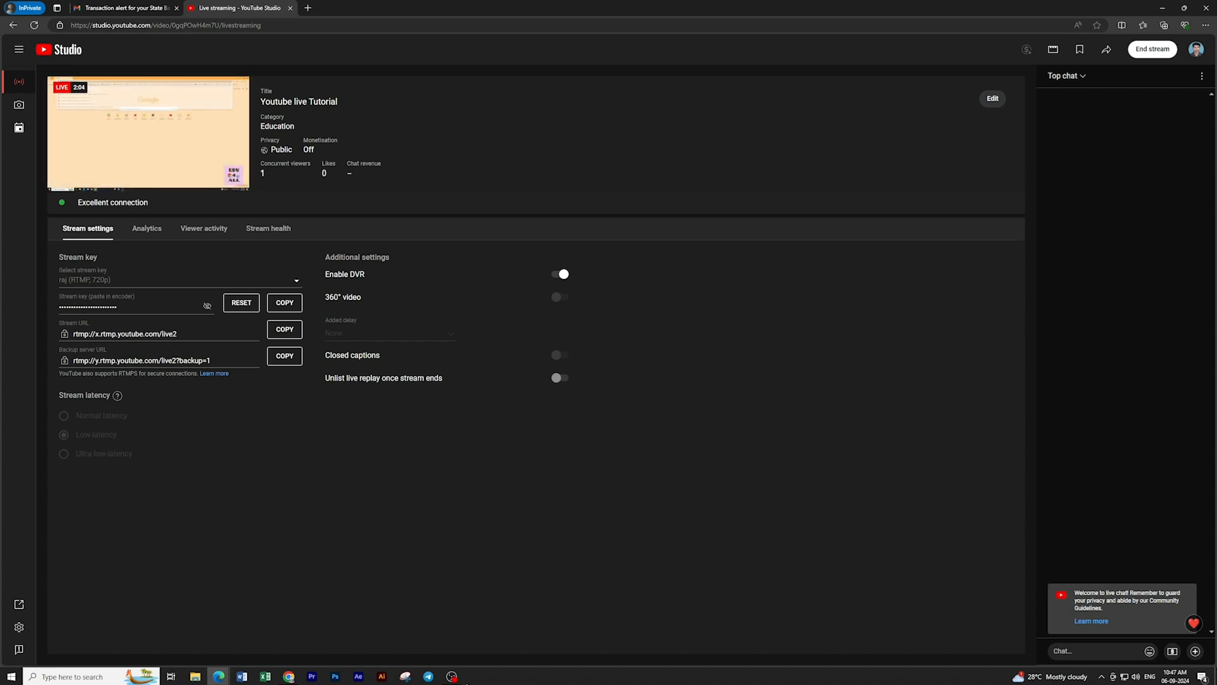
left_click(451, 676)
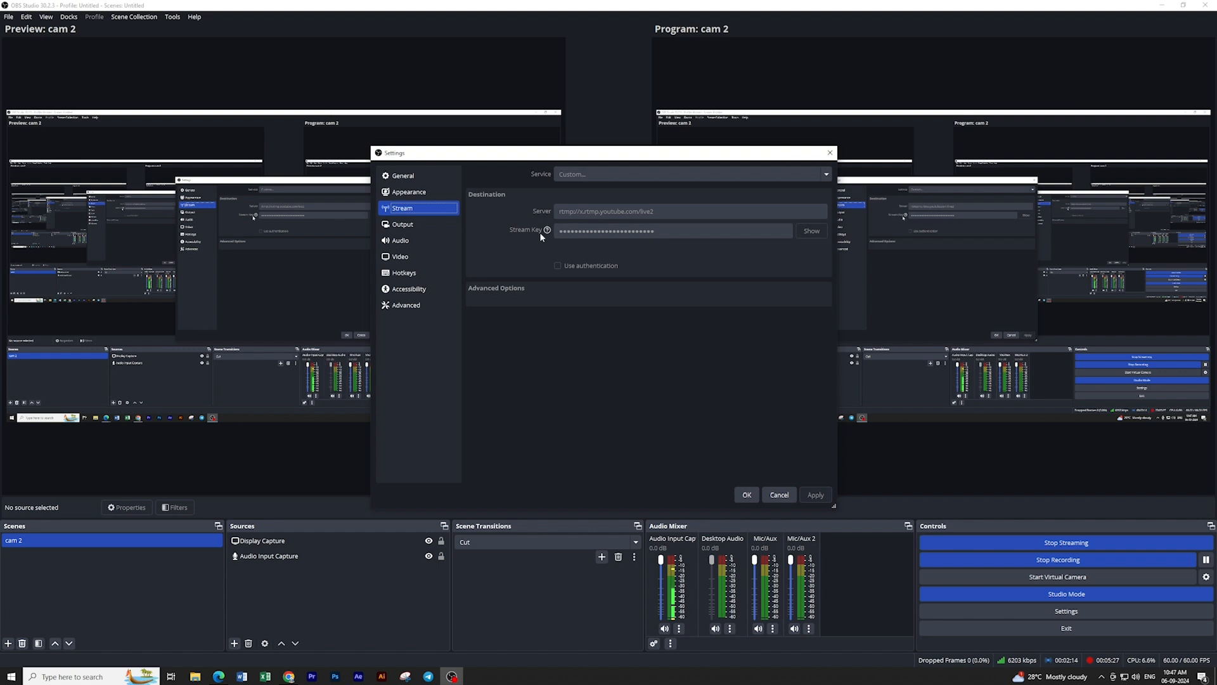
left_click(747, 495)
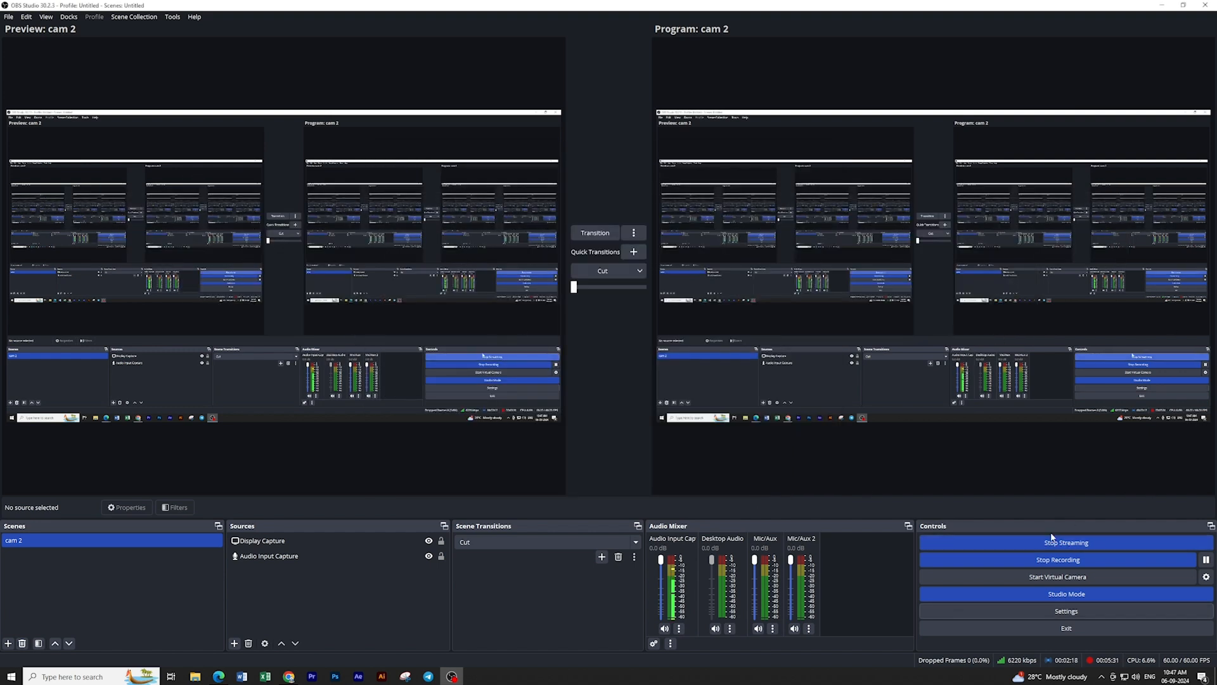
Minimise the OBS Studio and YouTube Studio windows to uncover the live playback in Chrome.
left_click(1161, 5)
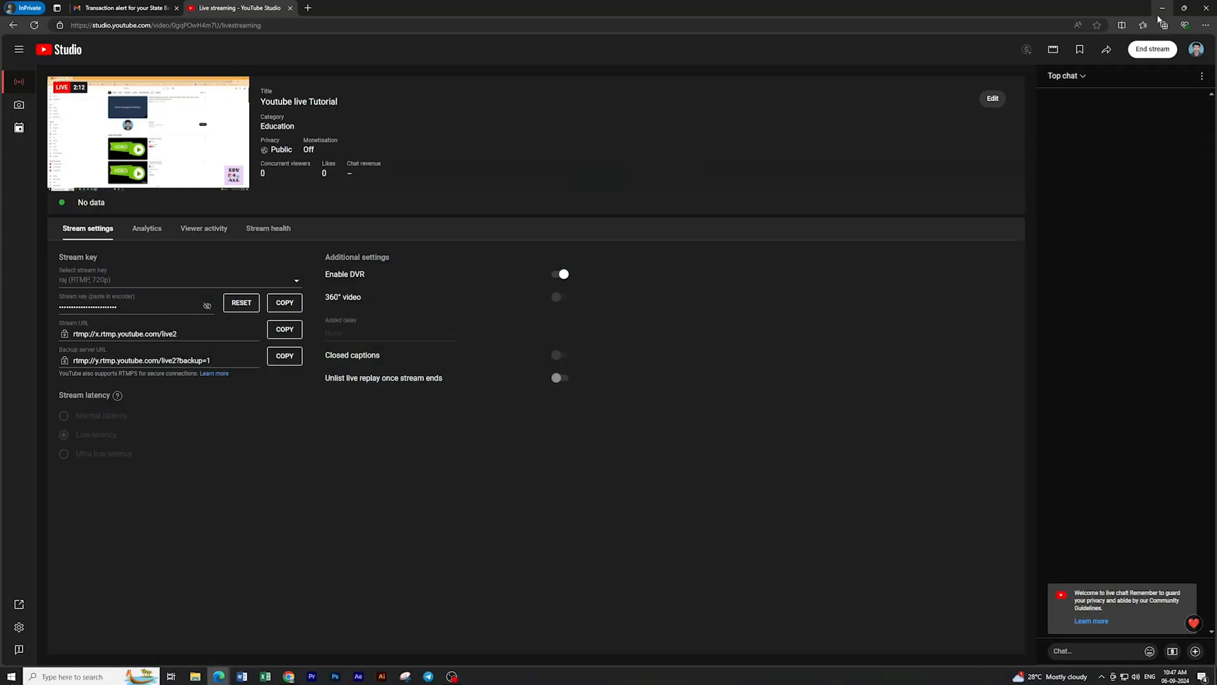
left_click(1162, 7)
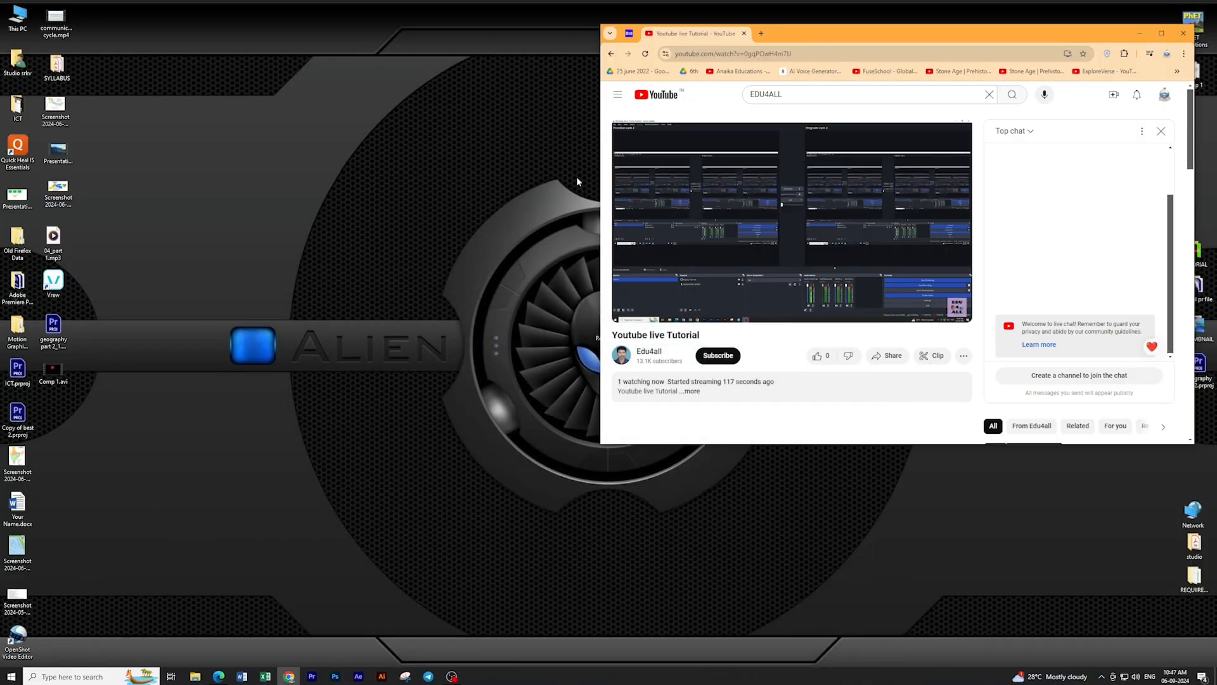